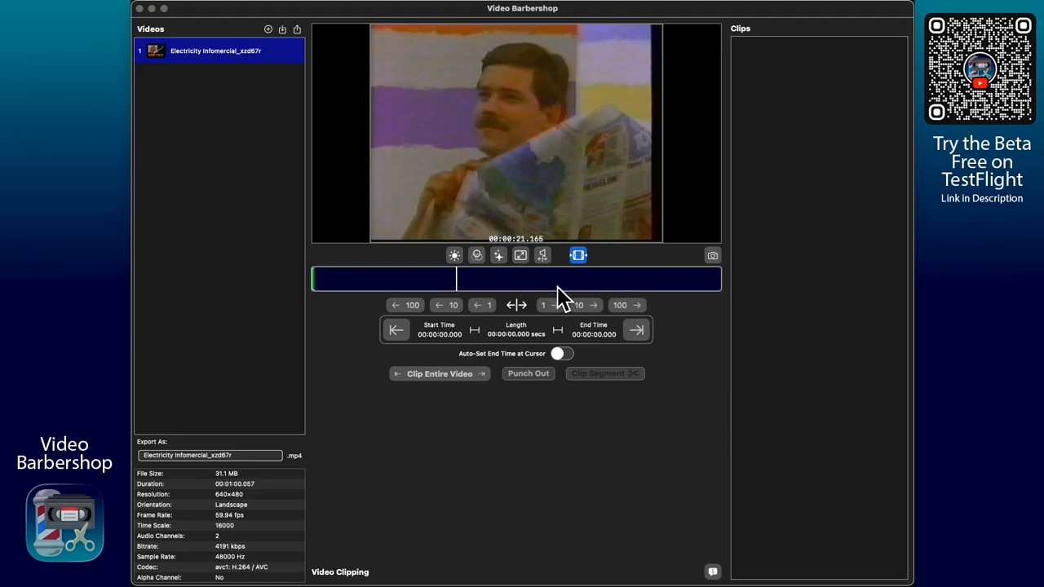
Play the source video onward from about 21 s and move the playhead back to the cut at about 30.34 s.
{"action": "left_click", "coordinate": [474, 290]}
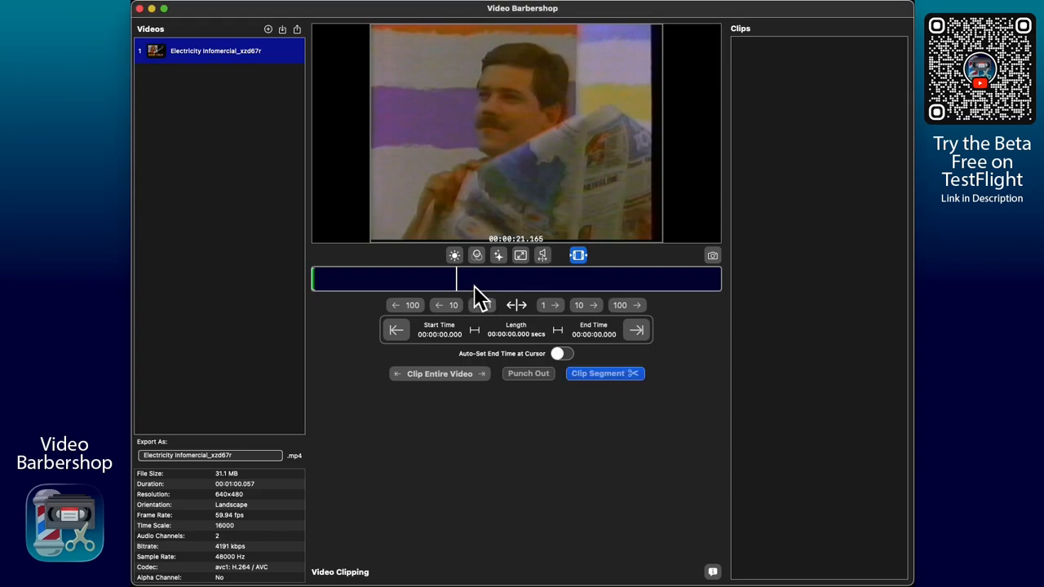
{"action": "key", "text": "space"}
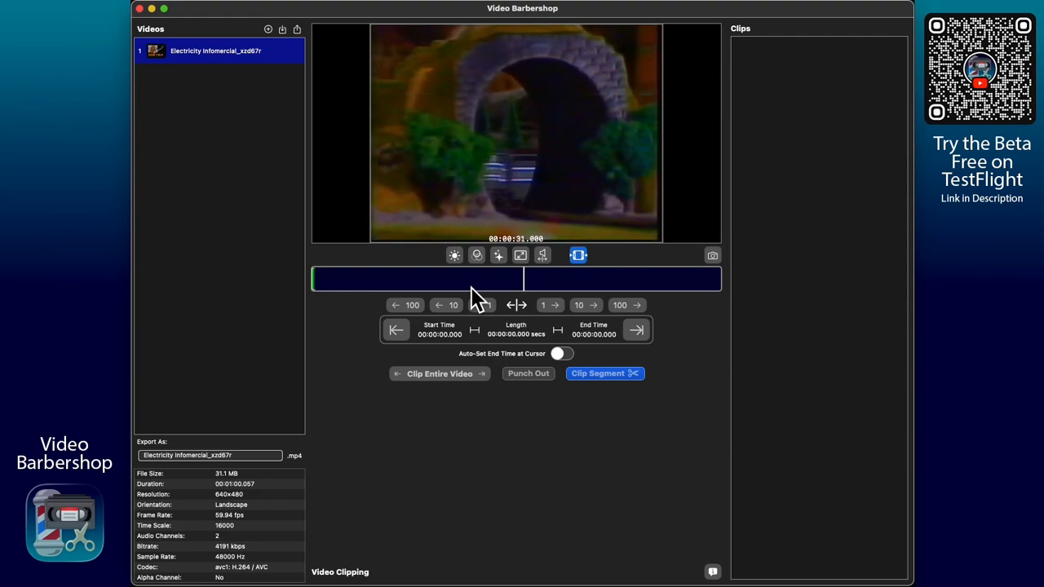
{"action": "key", "text": "space"}
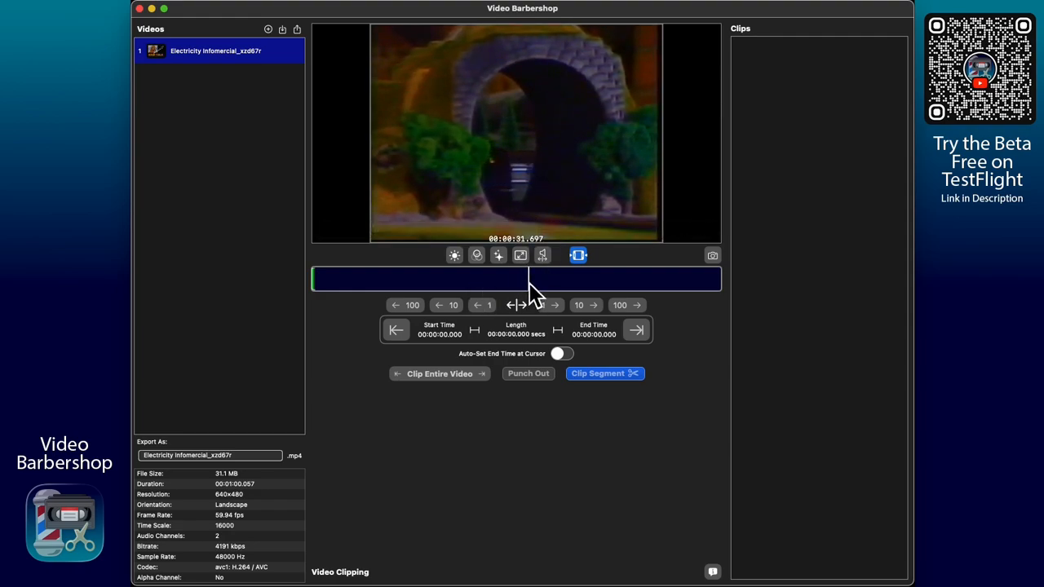
{"action": "left_click", "coordinate": [524, 279]}
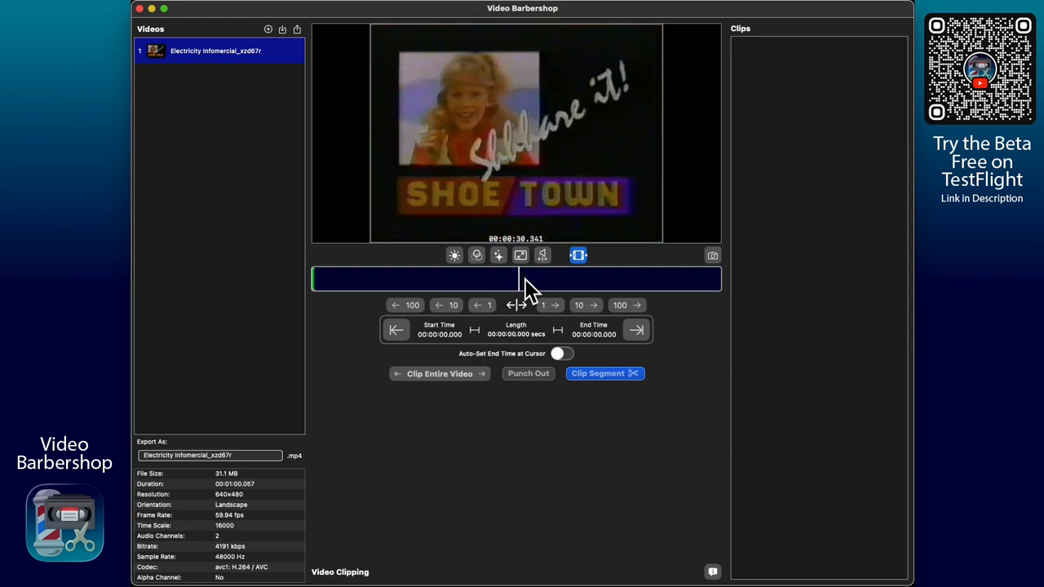
Step frame by frame around the cut to the last Shoe Town frame and set the segment's end time to 00:00:30.358.
{"action": "key", "text": "Right"}
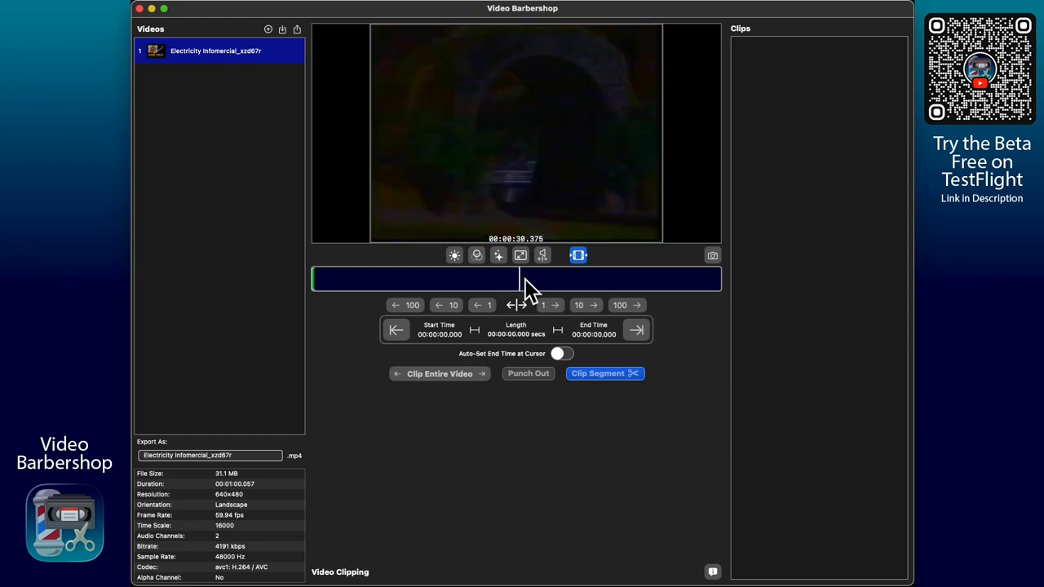
{"action": "key", "text": "Left"}
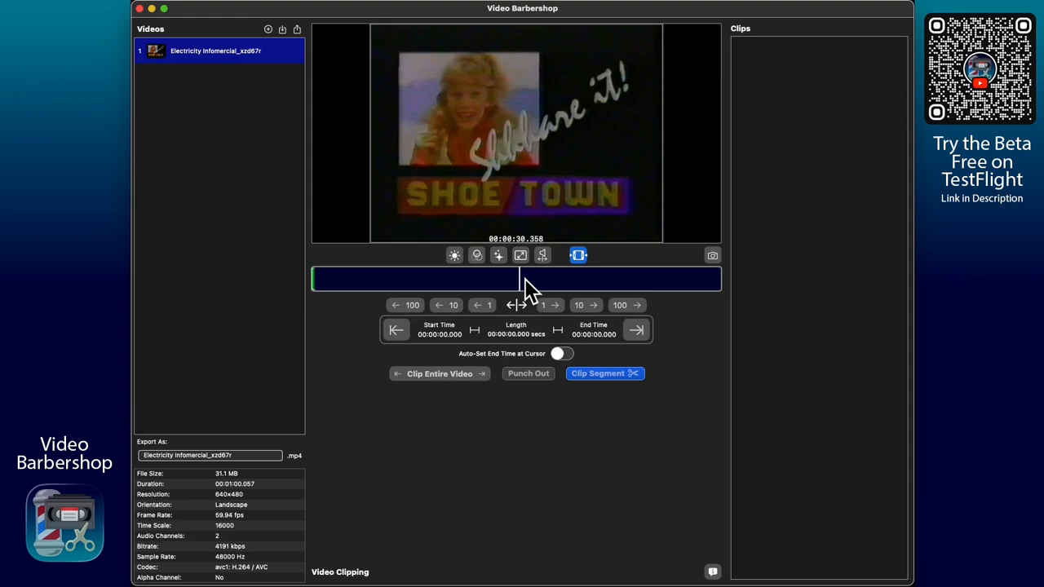
{"action": "key", "text": "Left"}
{"action": "key", "text": "Left"}
{"action": "key", "text": "Left"}
{"action": "key", "text": "Left"}
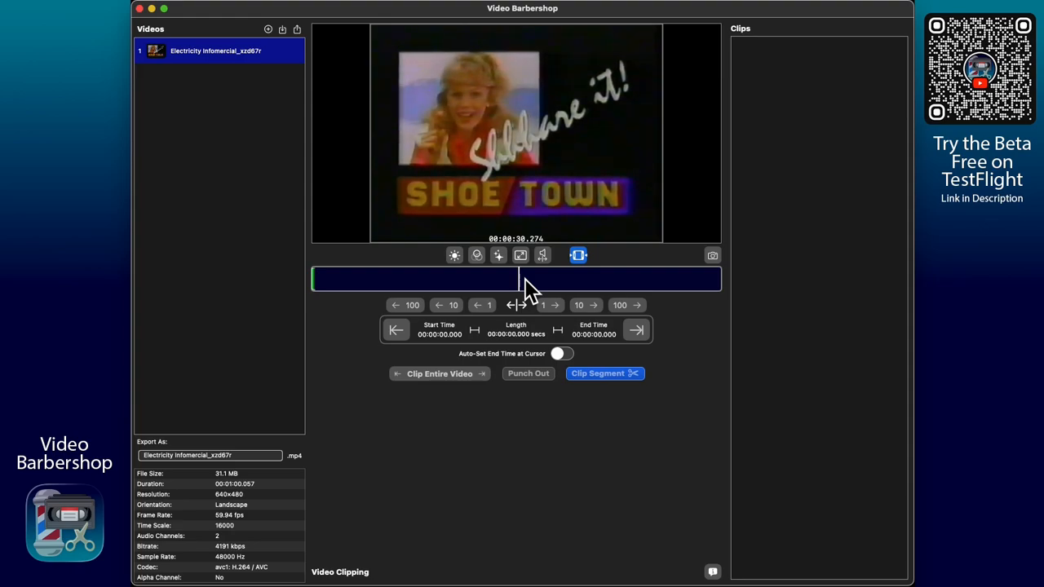
{"action": "key", "text": "Right"}
{"action": "key", "text": "Right"}
{"action": "key", "text": "Right"}
{"action": "key", "text": "Right"}
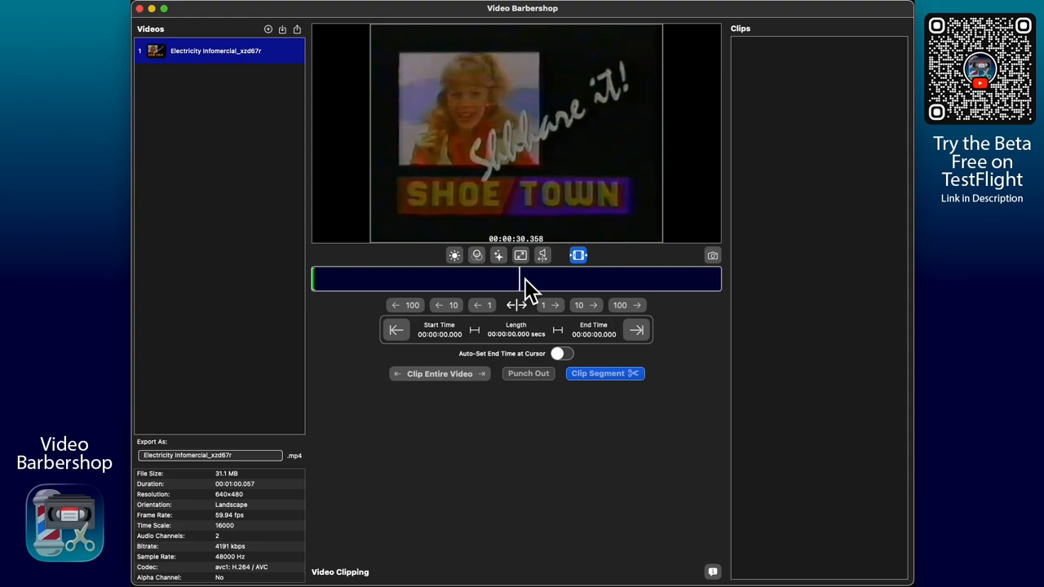
{"action": "key", "text": "Right"}
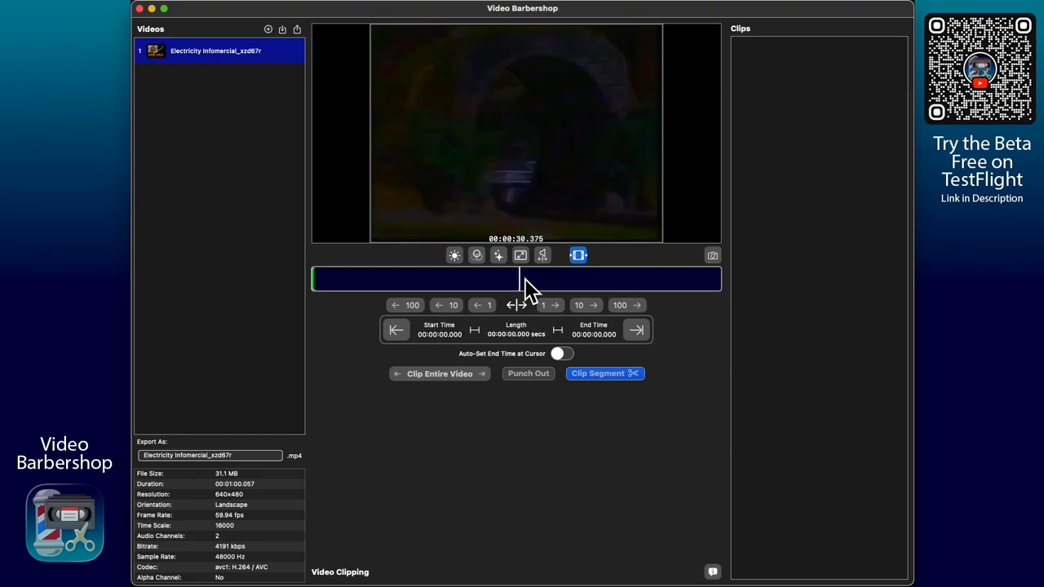
{"action": "key", "text": "Left"}
{"action": "key", "text": "o"}
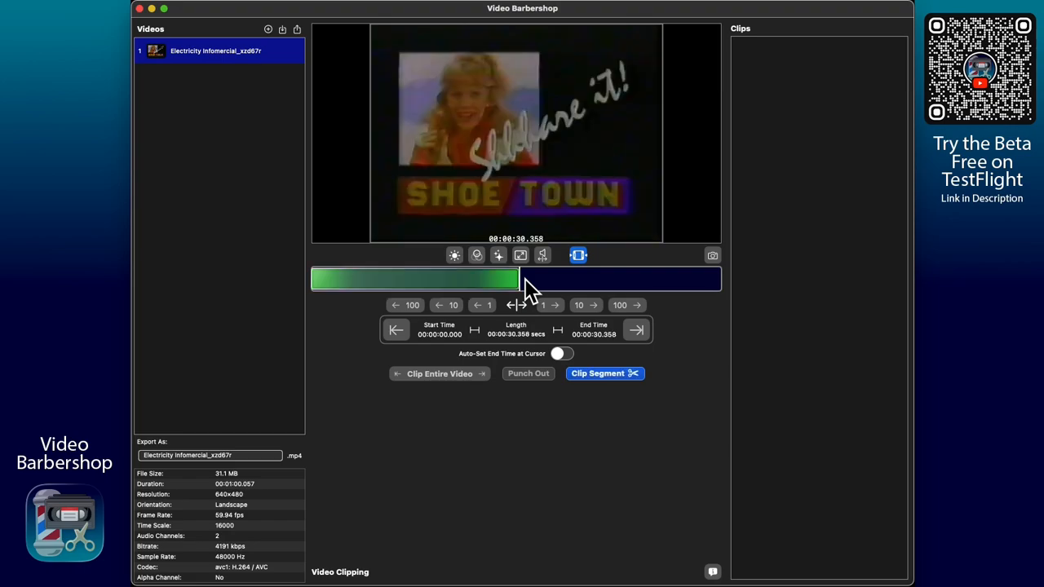
Clip the segment with its start time at 00:00:00.512 and select the new clip for editing.
{"action": "left_click_drag", "start_coordinate": [462, 283], "coordinate": [317, 292]}
{"action": "key", "text": "space"}
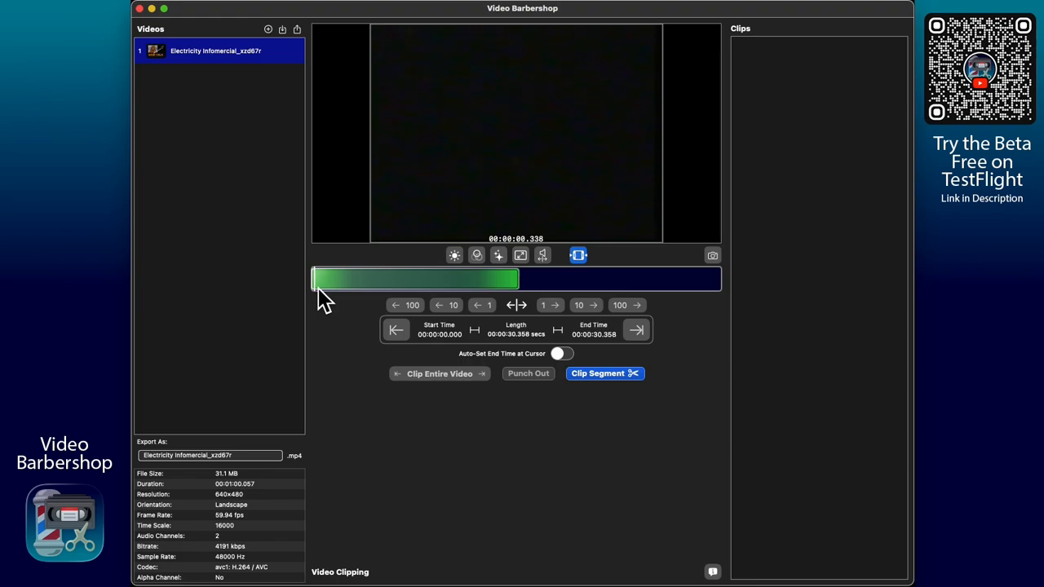
{"action": "key", "text": "i"}
{"action": "left_click", "coordinate": [615, 374]}
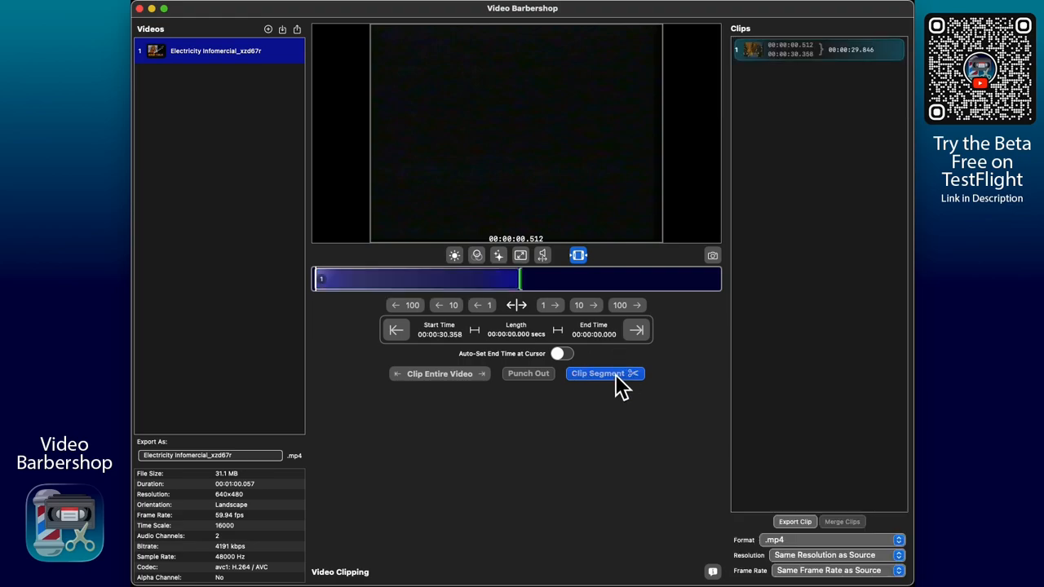
{"action": "mouse_move", "coordinate": [822, 49]}
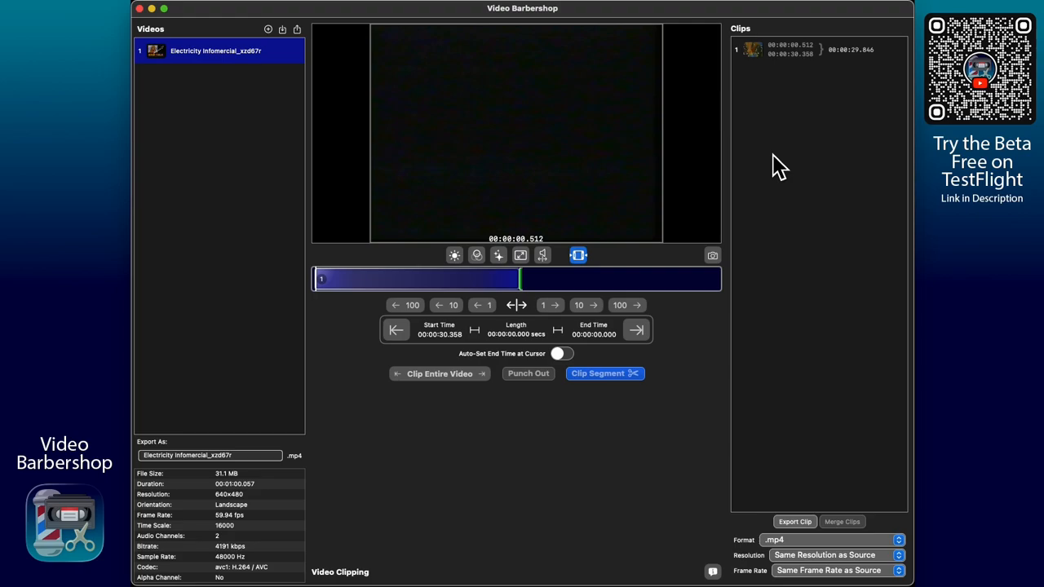
{"action": "left_click", "coordinate": [813, 57]}
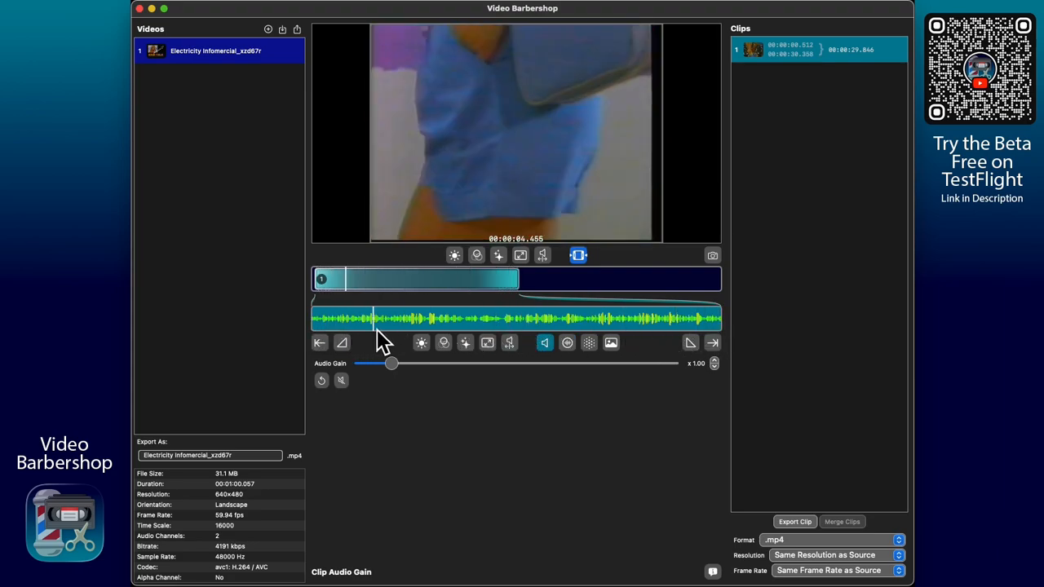
Raise the clip's audio gain to x 2.55 and give it a fade-out of 4.384 s.
{"action": "left_click", "coordinate": [690, 343]}
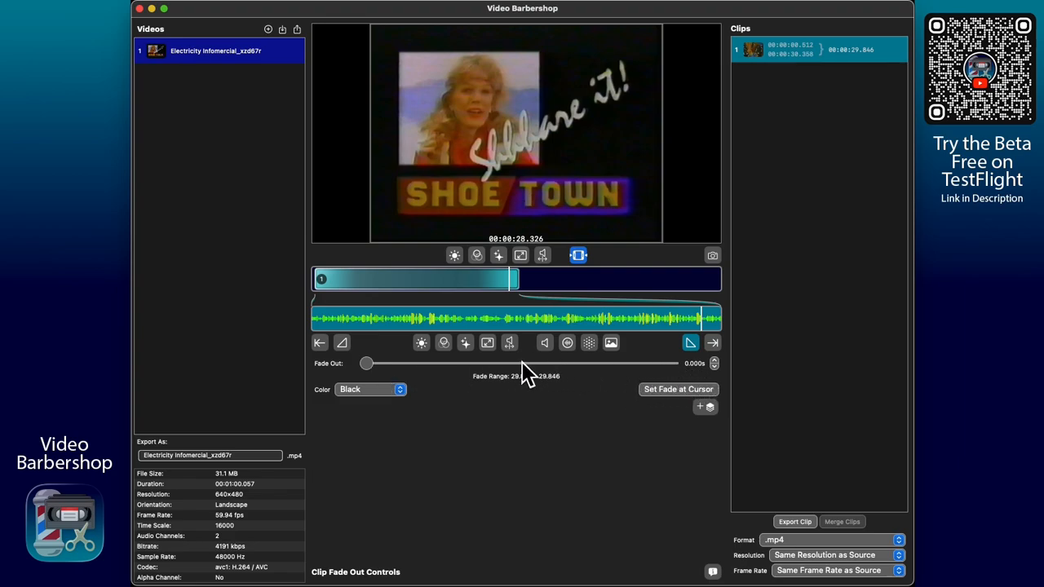
{"action": "mouse_move", "coordinate": [368, 367]}
{"action": "left_mouse_down"}
{"action": "mouse_move", "coordinate": [473, 375]}
{"action": "mouse_move", "coordinate": [360, 372]}
{"action": "left_mouse_up"}
{"action": "left_click", "coordinate": [544, 344]}
{"action": "left_click_drag", "start_coordinate": [395, 364], "coordinate": [440, 365]}
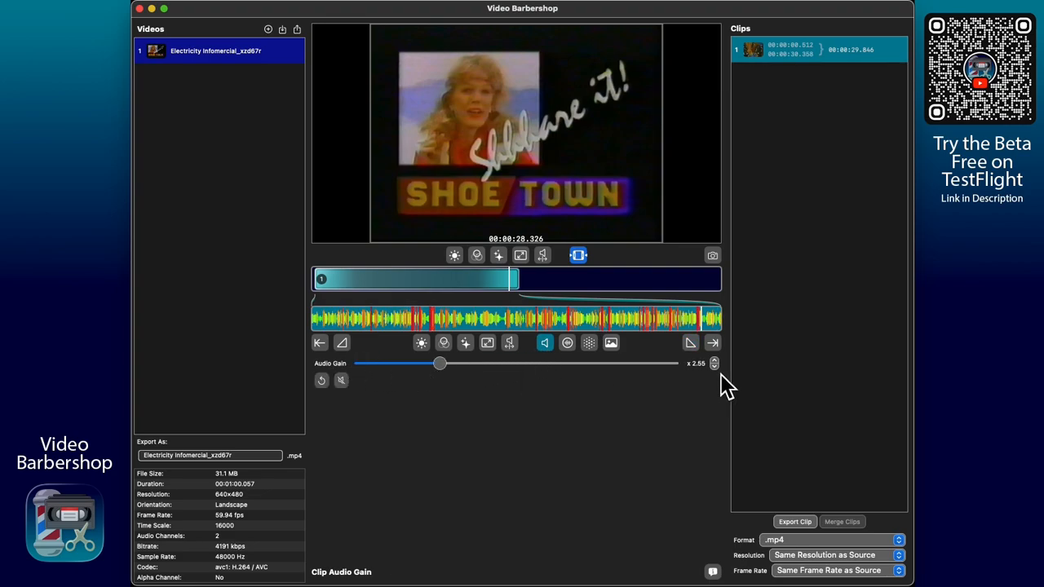
{"action": "left_click", "coordinate": [690, 343]}
{"action": "left_click_drag", "start_coordinate": [371, 365], "coordinate": [422, 384]}
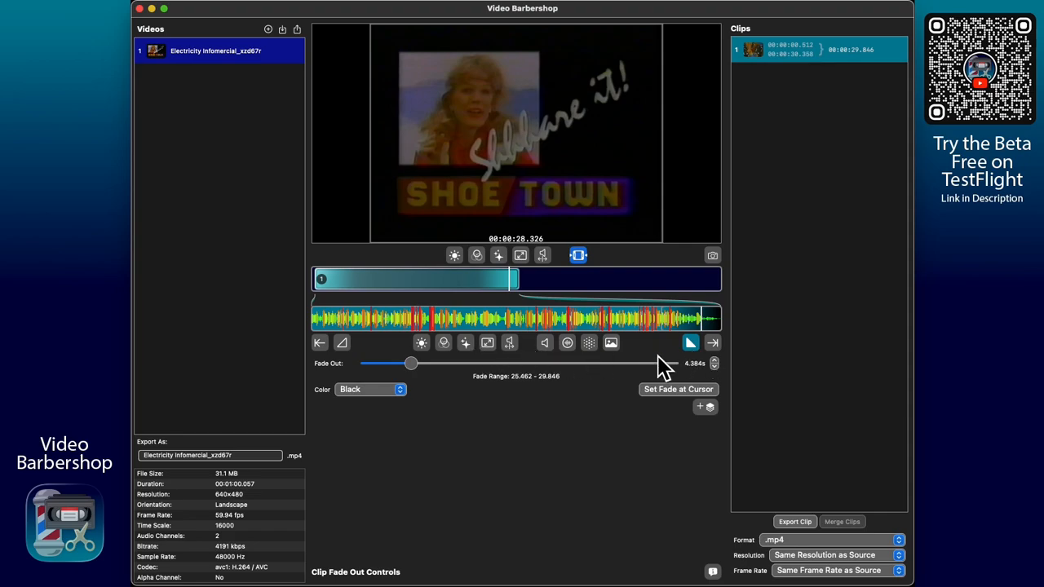
Mute the clip's audio and reset its gain to x 1.00.
{"action": "left_click", "coordinate": [550, 345]}
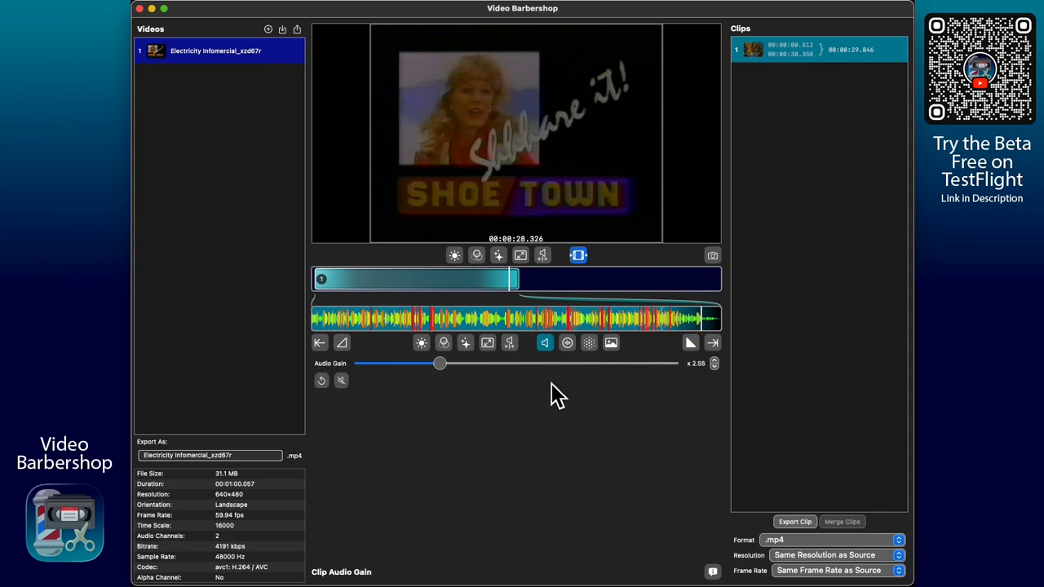
{"action": "left_click", "coordinate": [343, 384]}
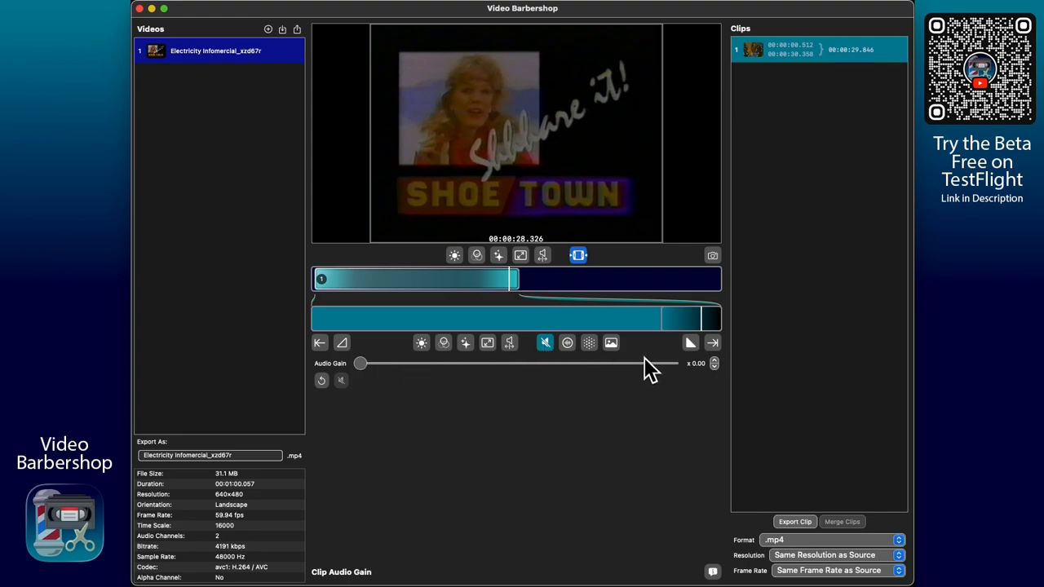
{"action": "left_click", "coordinate": [690, 344]}
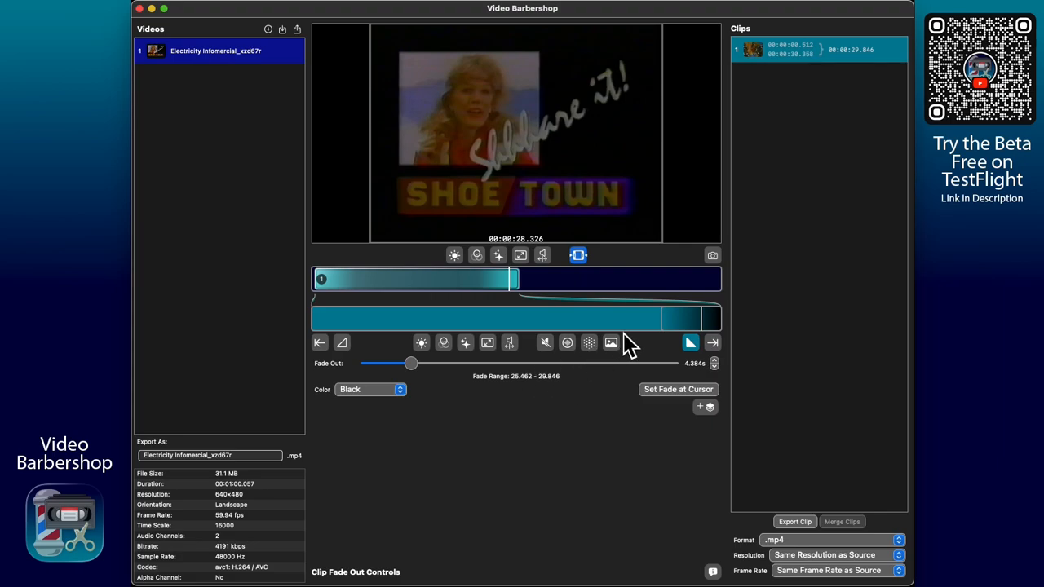
{"action": "left_click", "coordinate": [541, 348]}
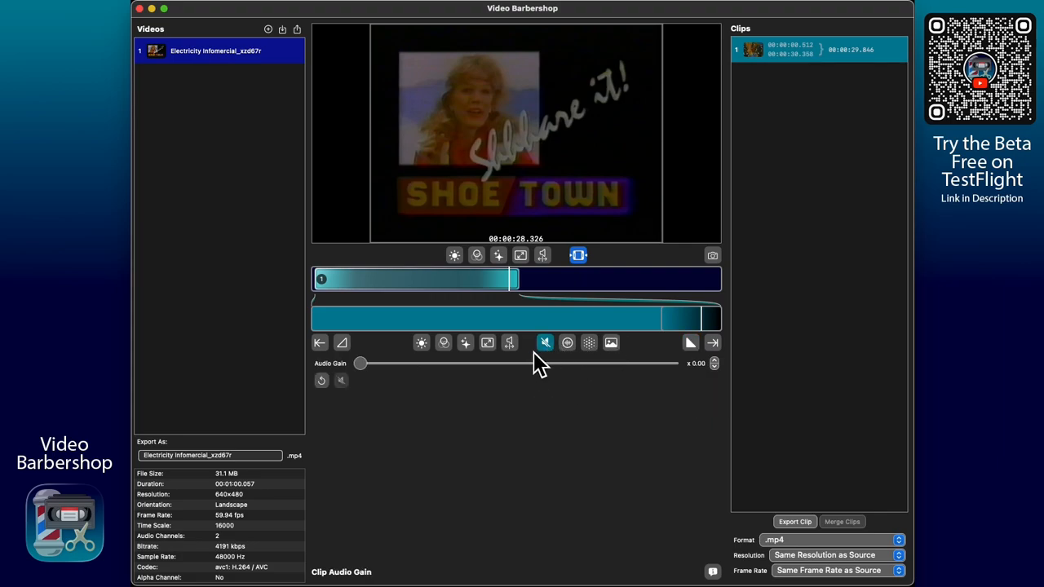
{"action": "left_click", "coordinate": [323, 381]}
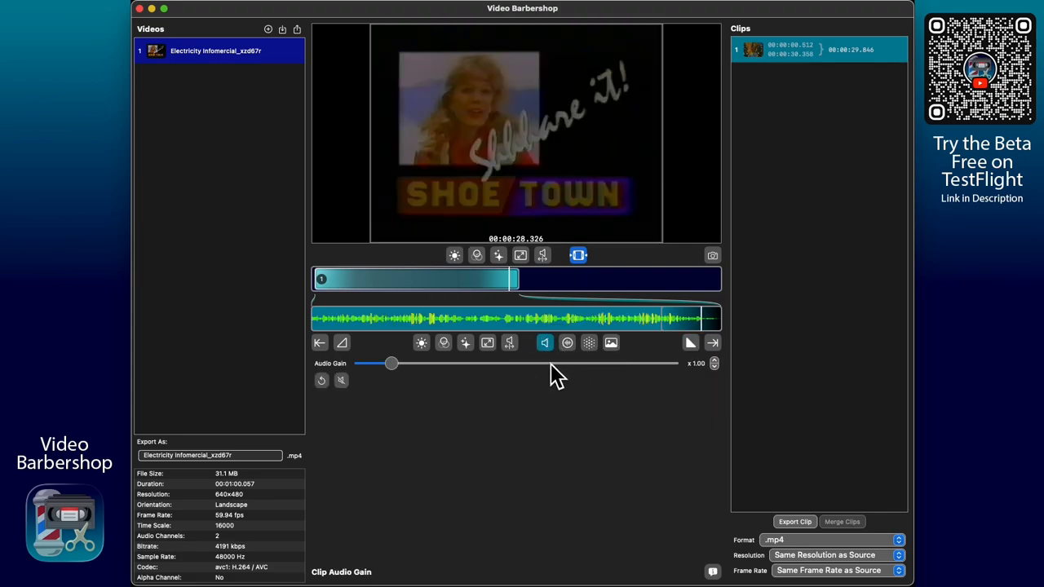
Try White as the clip's fade-out color and change it to None.
{"action": "left_click", "coordinate": [690, 343]}
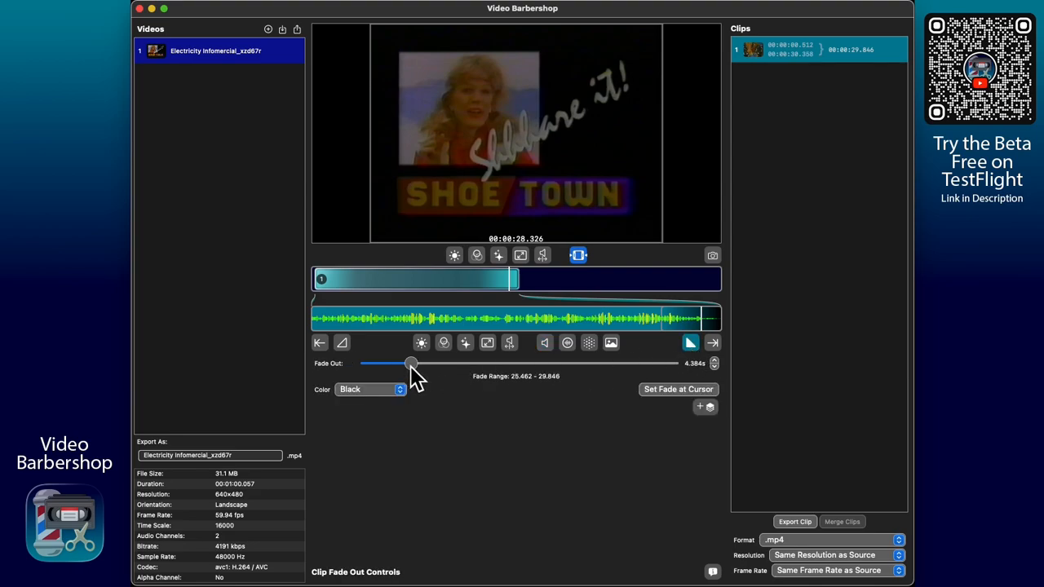
{"action": "left_click", "coordinate": [394, 404]}
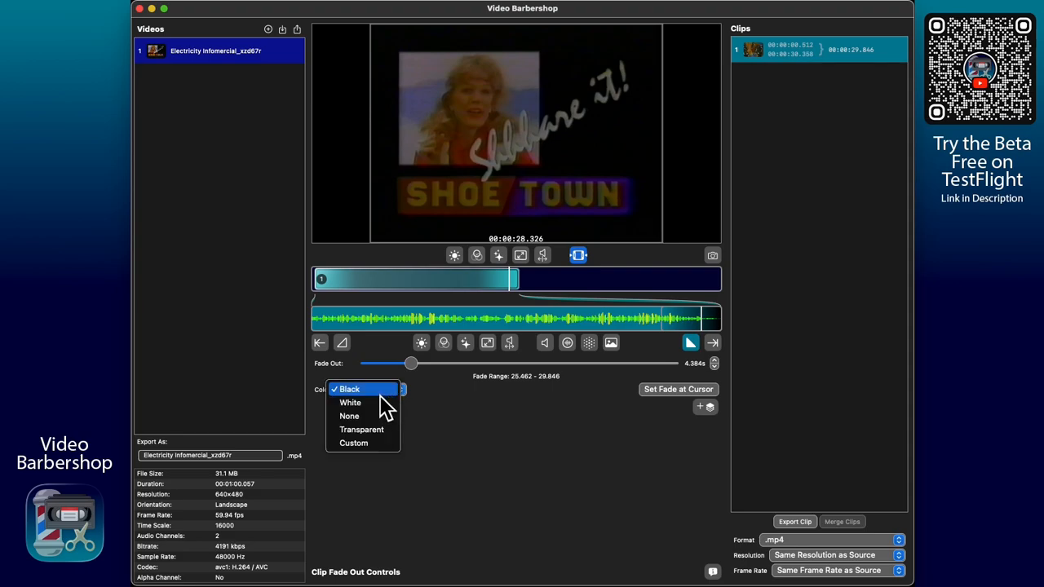
{"action": "left_click", "coordinate": [369, 403]}
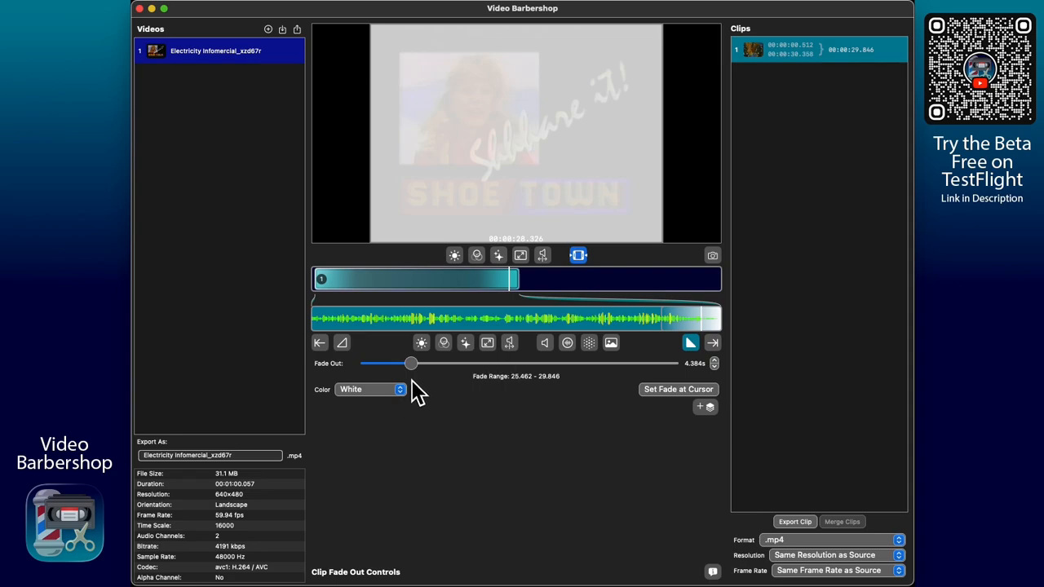
{"action": "left_click", "coordinate": [394, 404]}
{"action": "left_click", "coordinate": [380, 408]}
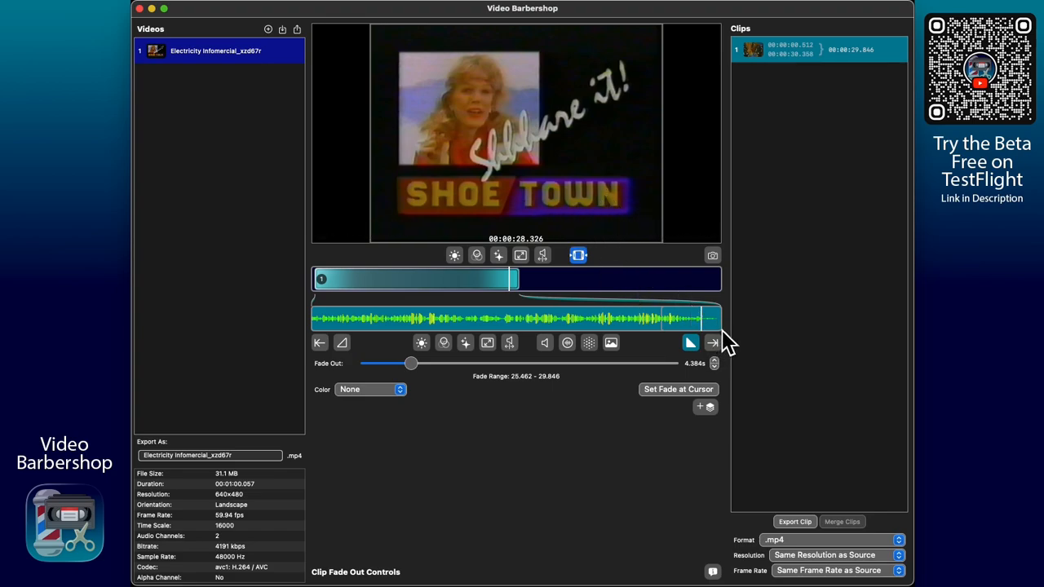
Try fade-out lengths of 0.329 s, 1.827 s, 0.605 s and 1.235 s on the clip, ending at 2.379 s.
{"action": "left_click_drag", "start_coordinate": [411, 364], "coordinate": [387, 379]}
{"action": "left_click_drag", "start_coordinate": [380, 367], "coordinate": [371, 368]}
{"action": "left_click_drag", "start_coordinate": [372, 367], "coordinate": [371, 367]}
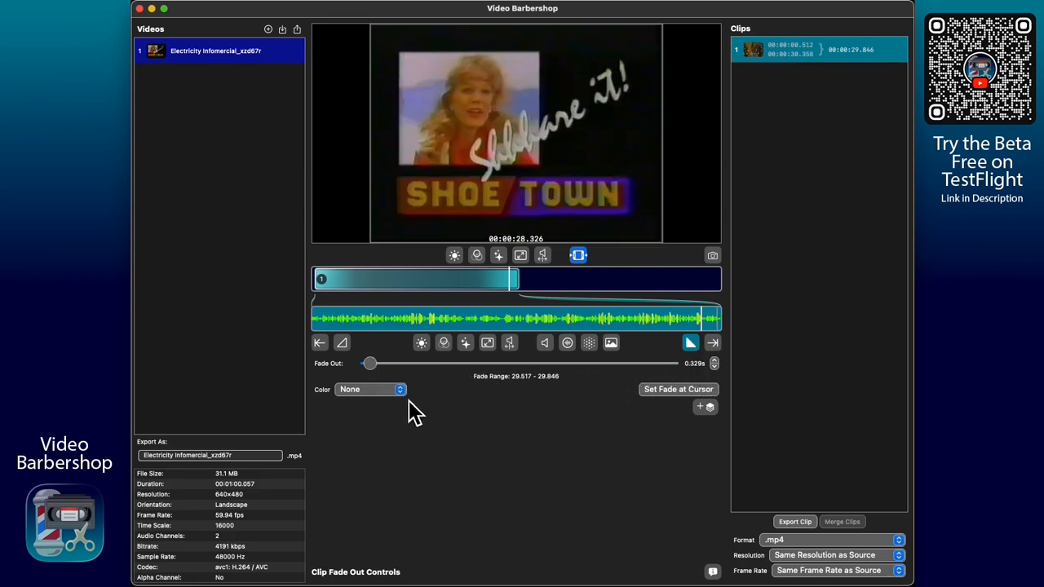
{"action": "mouse_move", "coordinate": [372, 367]}
{"action": "left_mouse_down"}
{"action": "mouse_move", "coordinate": [401, 372]}
{"action": "mouse_move", "coordinate": [385, 367]}
{"action": "left_mouse_up"}
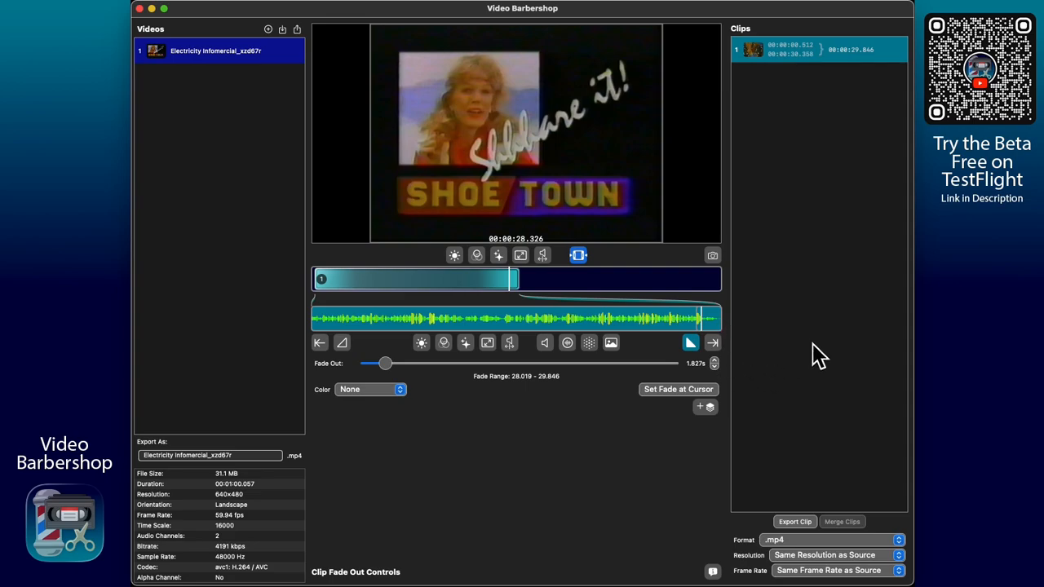
{"action": "left_click_drag", "start_coordinate": [392, 365], "coordinate": [375, 367]}
{"action": "left_click_drag", "start_coordinate": [476, 317], "coordinate": [375, 327]}
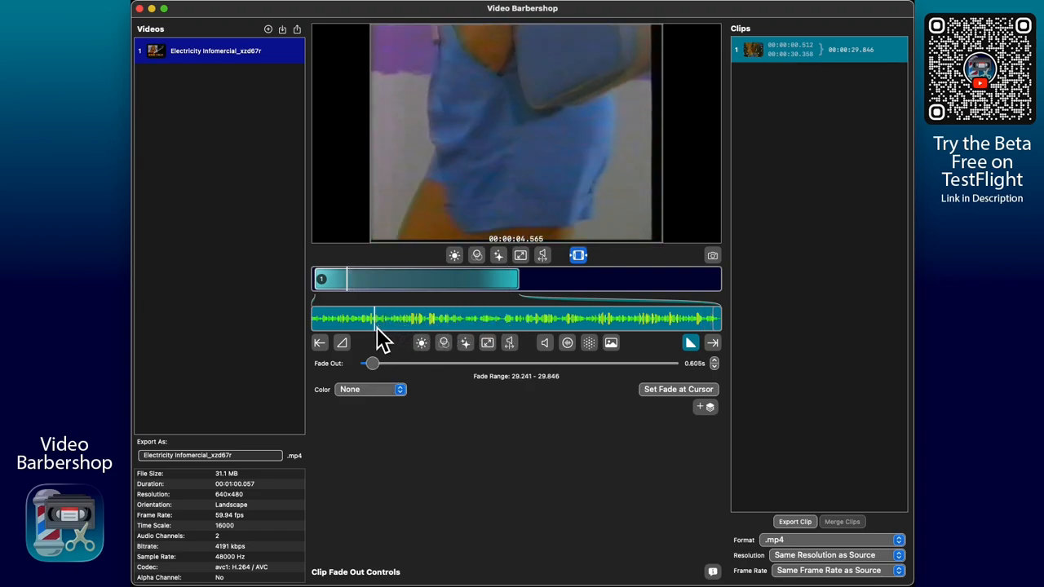
{"action": "mouse_move", "coordinate": [377, 364]}
{"action": "left_mouse_down"}
{"action": "mouse_move", "coordinate": [410, 367]}
{"action": "mouse_move", "coordinate": [384, 368]}
{"action": "left_mouse_up"}
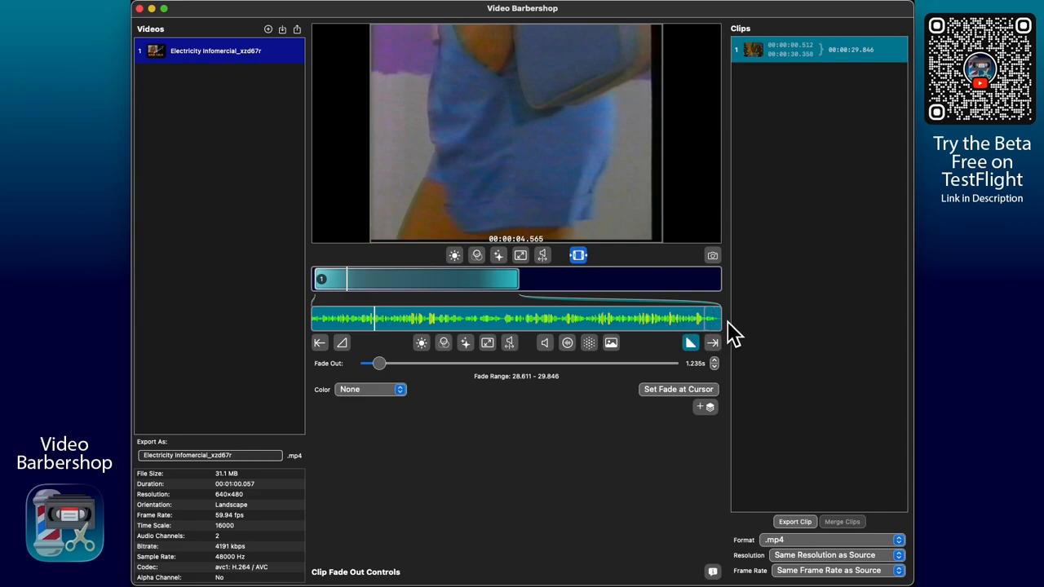
{"action": "mouse_move", "coordinate": [380, 365]}
{"action": "left_mouse_down"}
{"action": "mouse_move", "coordinate": [371, 367]}
{"action": "mouse_move", "coordinate": [416, 372]}
{"action": "mouse_move", "coordinate": [394, 372]}
{"action": "left_mouse_up"}
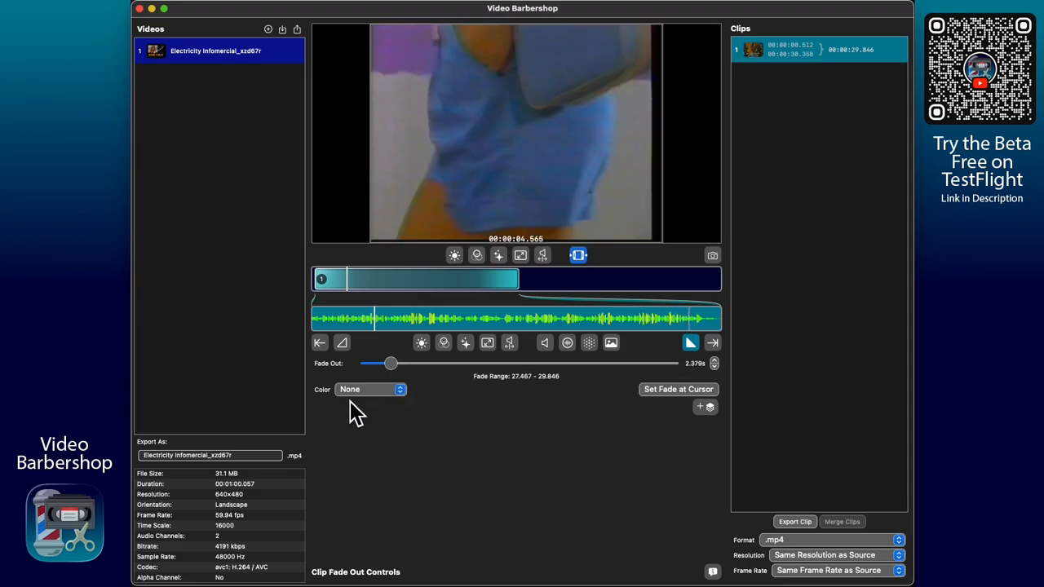
Set the clip's fade-out color to Transparent with a length of 3.491 s and preview the faded ending.
{"action": "left_click", "coordinate": [359, 390]}
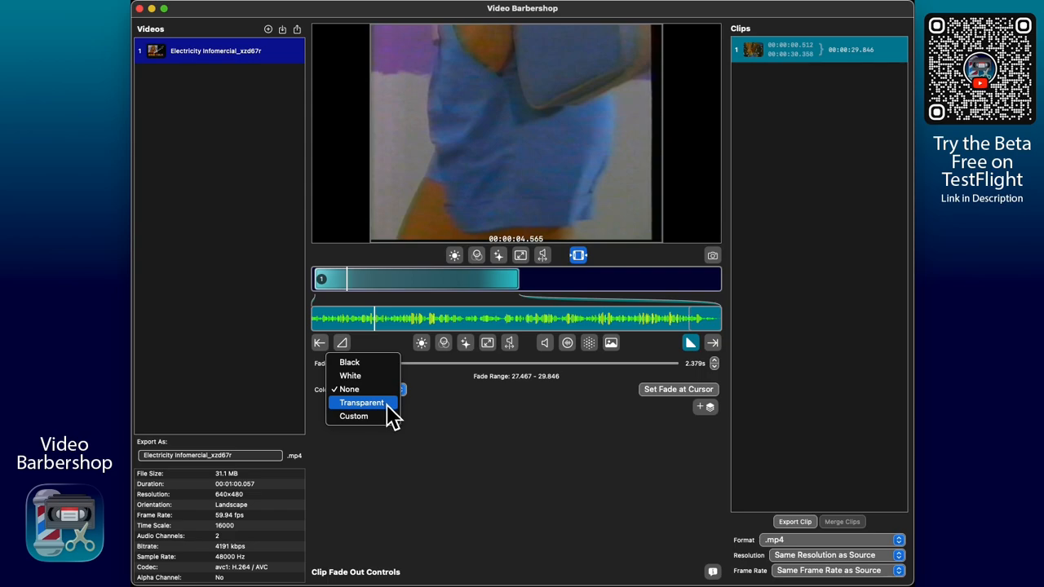
{"action": "left_click", "coordinate": [388, 408]}
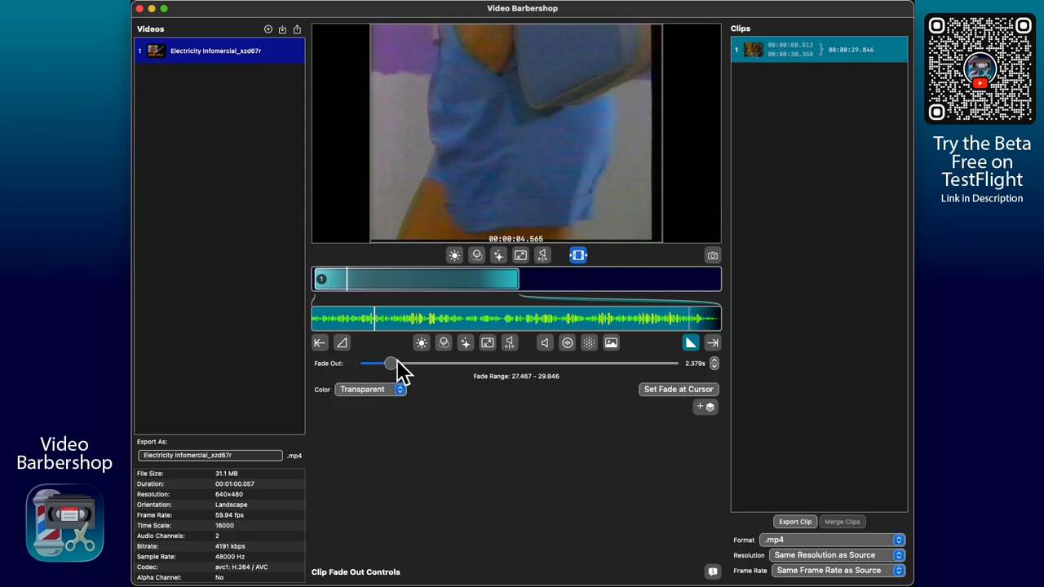
{"action": "mouse_move", "coordinate": [397, 365]}
{"action": "left_mouse_down"}
{"action": "mouse_move", "coordinate": [434, 365]}
{"action": "mouse_move", "coordinate": [403, 365]}
{"action": "left_mouse_up"}
{"action": "left_click", "coordinate": [665, 318]}
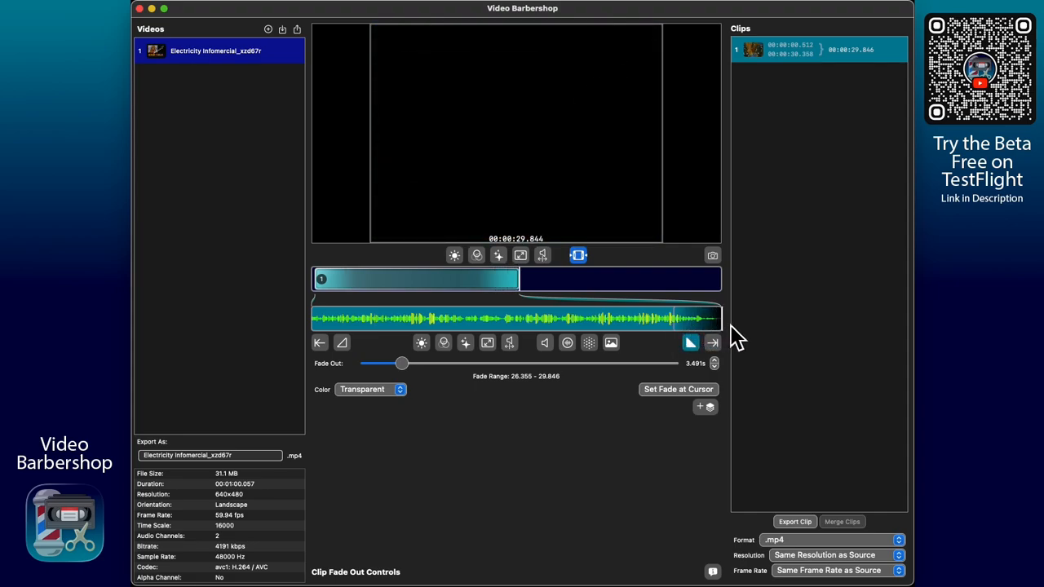
Set the clip's export format to .mov.
{"action": "left_click", "coordinate": [826, 541]}
{"action": "left_click", "coordinate": [815, 554]}
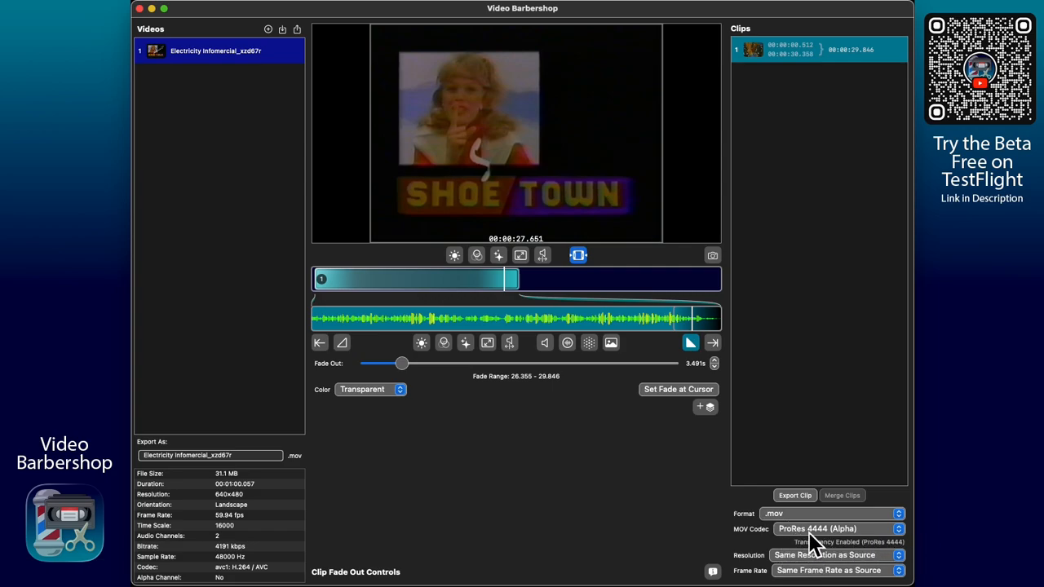
Preview the transparent ending, set the clip's fade-out color to a custom purple, and set the fade-out length to 4.369 s.
{"action": "mouse_move", "coordinate": [455, 182]}
{"action": "left_click_drag", "start_coordinate": [687, 324], "coordinate": [716, 325]}
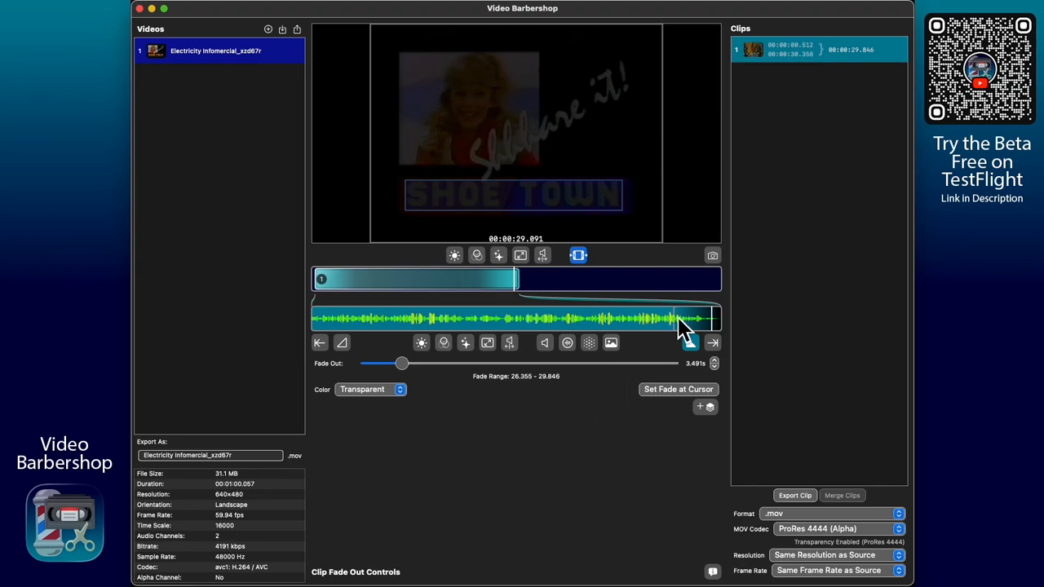
{"action": "left_click", "coordinate": [399, 390]}
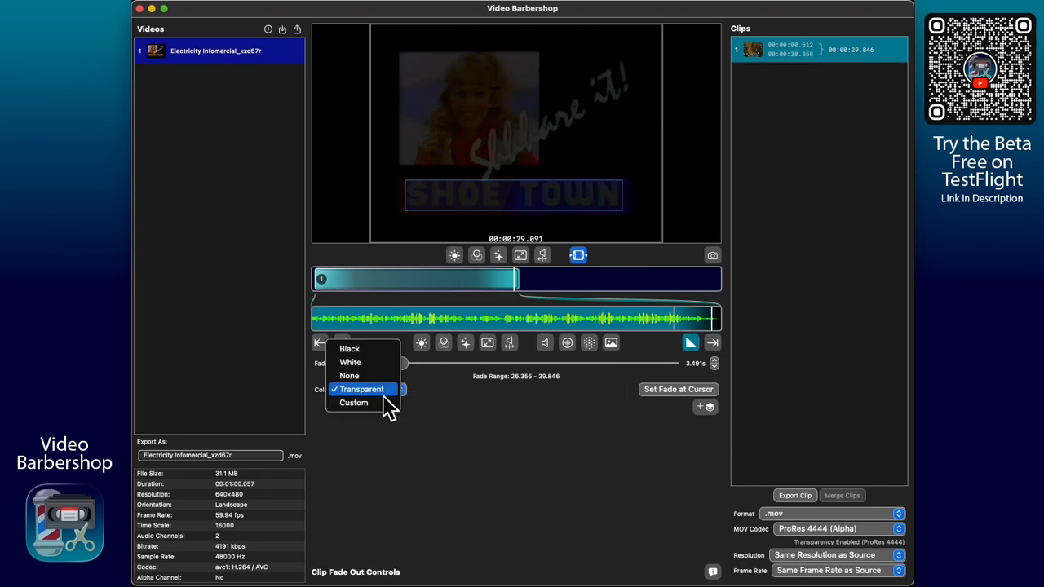
{"action": "left_click", "coordinate": [359, 403]}
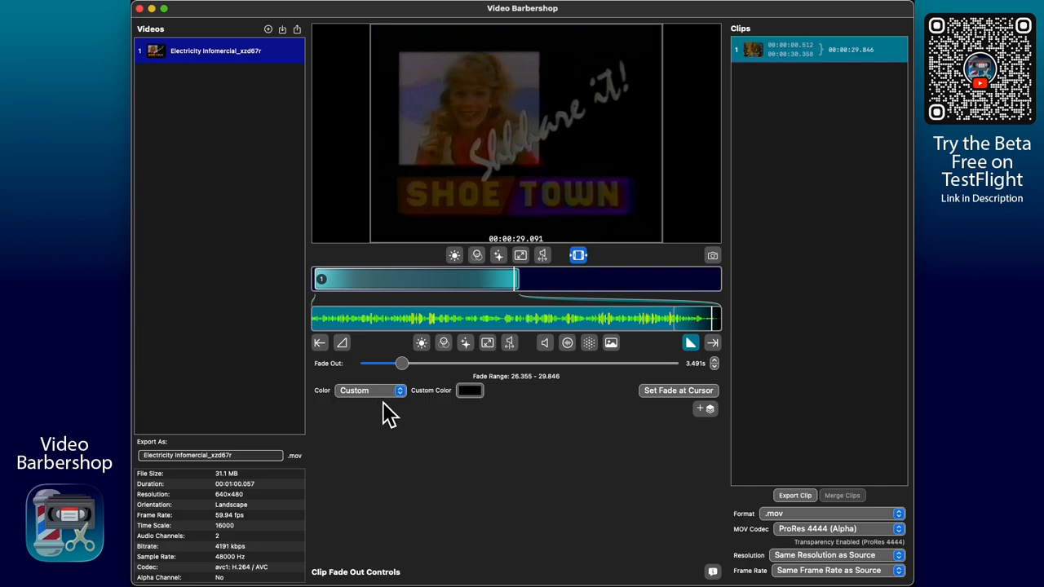
{"action": "left_click", "coordinate": [470, 391]}
{"action": "left_click_drag", "start_coordinate": [103, 356], "coordinate": [502, 322]}
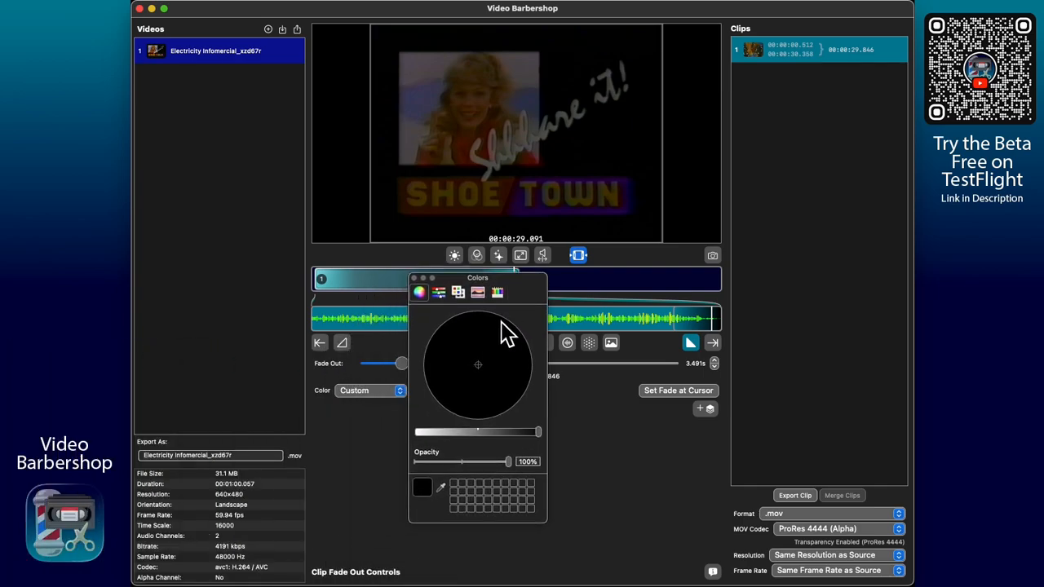
{"action": "mouse_move", "coordinate": [516, 433]}
{"action": "left_mouse_down"}
{"action": "mouse_move", "coordinate": [453, 433]}
{"action": "mouse_move", "coordinate": [522, 424]}
{"action": "mouse_move", "coordinate": [493, 401]}
{"action": "mouse_move", "coordinate": [501, 393]}
{"action": "left_mouse_up"}
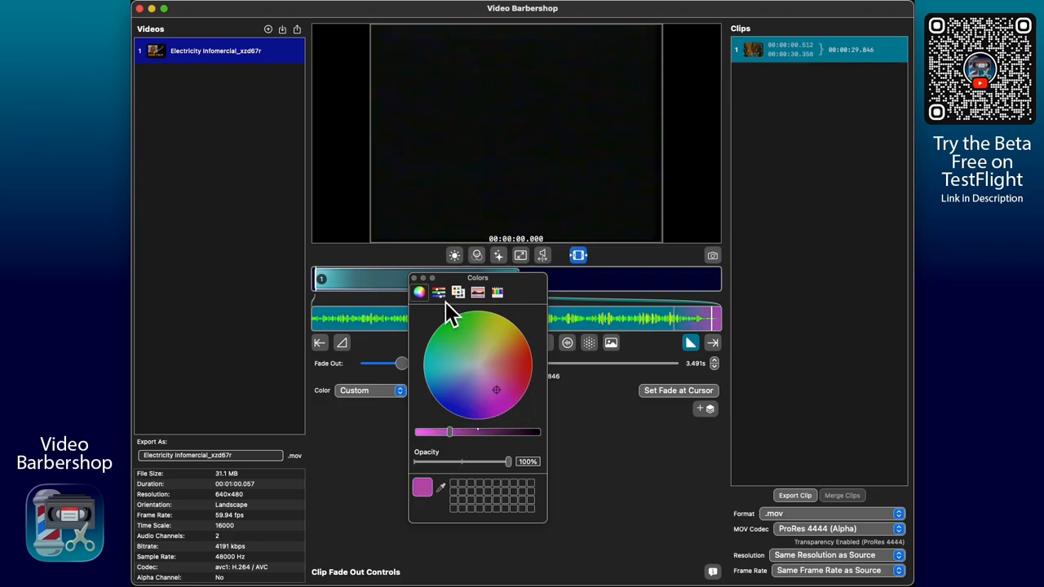
{"action": "left_click", "coordinate": [420, 280]}
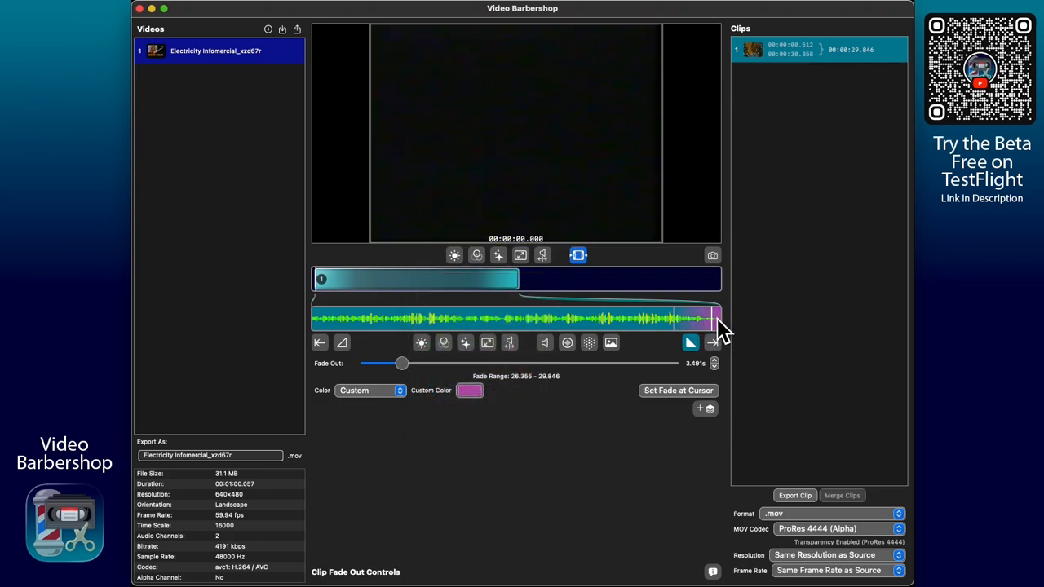
{"action": "mouse_move", "coordinate": [402, 364]}
{"action": "left_mouse_down"}
{"action": "mouse_move", "coordinate": [436, 369]}
{"action": "mouse_move", "coordinate": [411, 367]}
{"action": "left_mouse_up"}
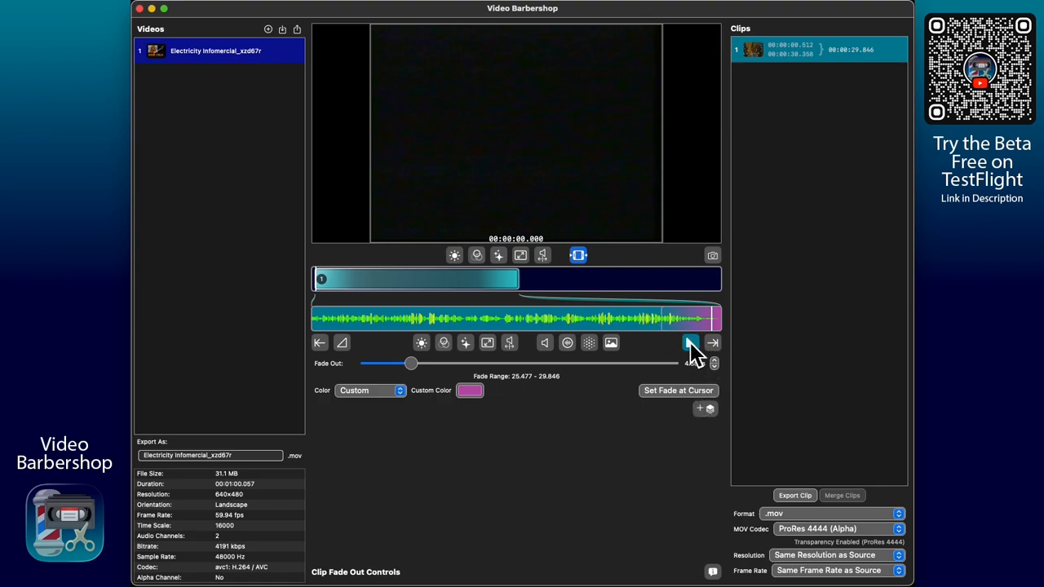
Trim the start of the clip to 00:00:01.332 on the source video, using the playhead position.
{"action": "left_click", "coordinate": [319, 344]}
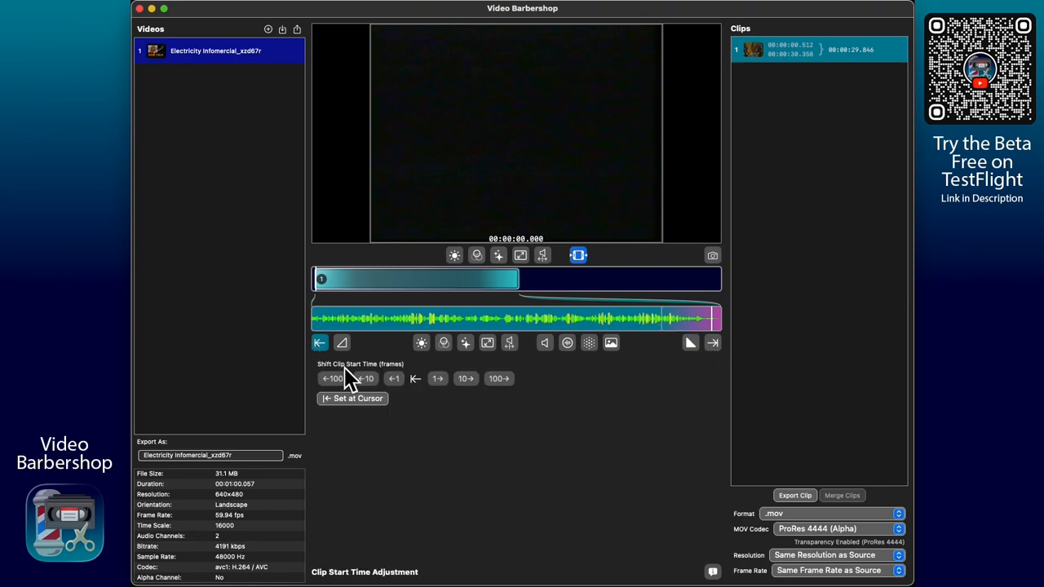
{"action": "left_click_drag", "start_coordinate": [389, 329], "coordinate": [324, 328]}
{"action": "left_click", "coordinate": [365, 402]}
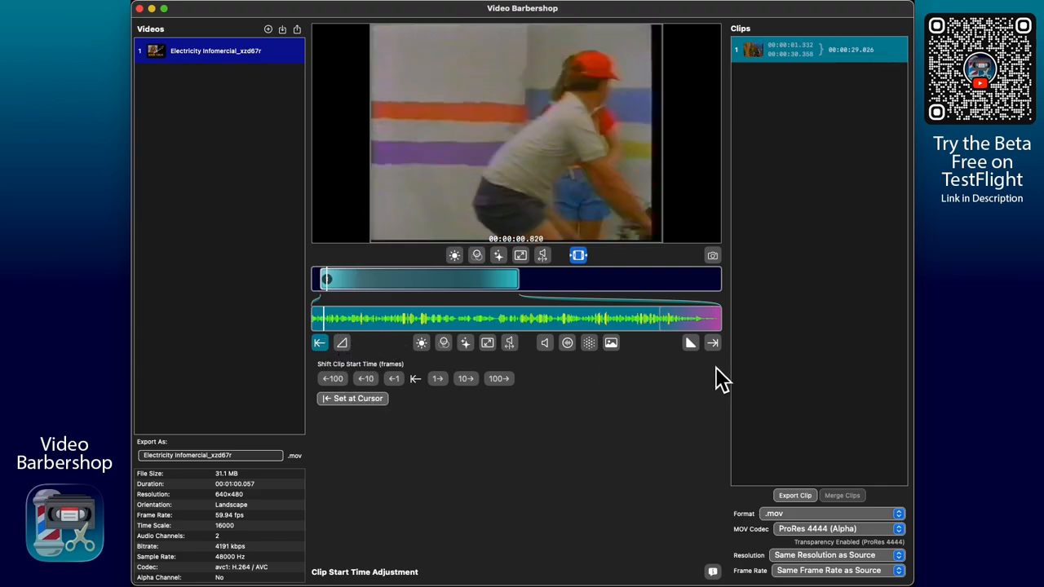
Start the clip's fade-out at the playhead at 27.098 s, giving it a length of 1.928 s.
{"action": "left_click", "coordinate": [691, 344]}
{"action": "mouse_move", "coordinate": [683, 329]}
{"action": "left_mouse_down"}
{"action": "mouse_move", "coordinate": [658, 329]}
{"action": "mouse_move", "coordinate": [697, 323]}
{"action": "left_mouse_up"}
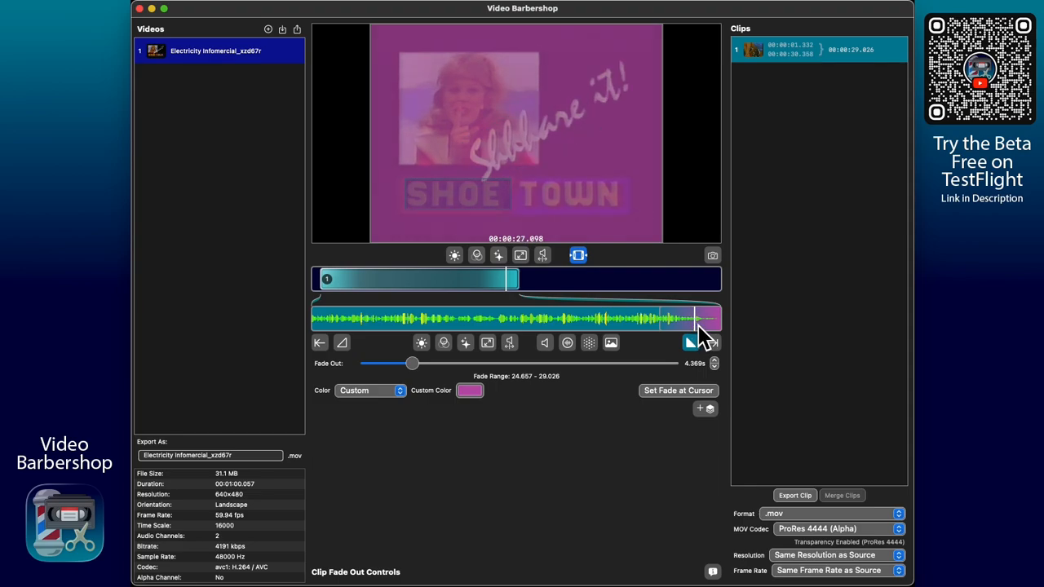
{"action": "left_click", "coordinate": [682, 393]}
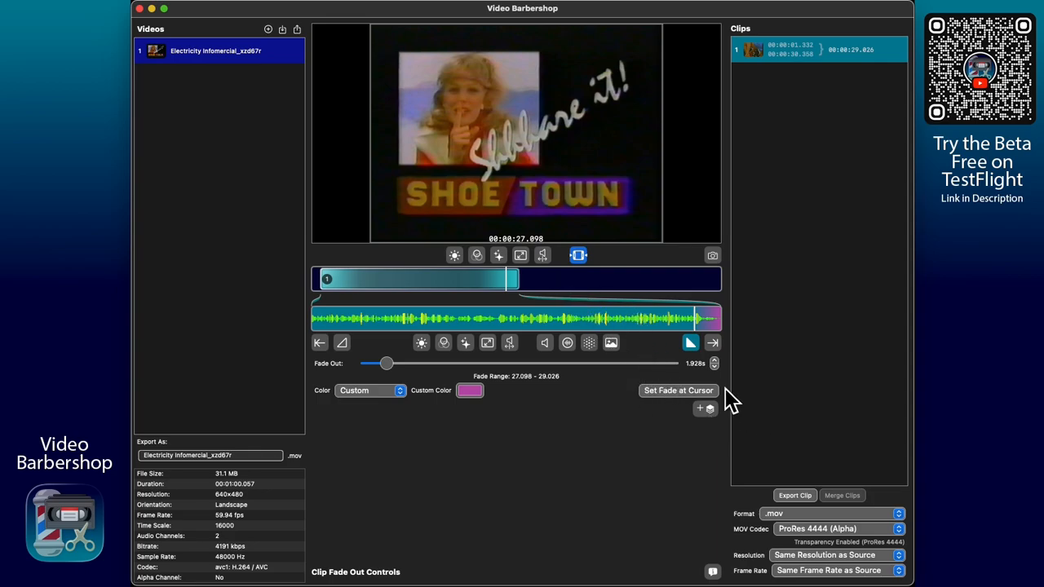
Cut two more clips from the source video, from 00:00:32.708 to 00:00:41.224 and from 00:00:44.887 to 00:00:51.698.
{"action": "left_click", "coordinate": [558, 290]}
{"action": "left_click", "coordinate": [537, 285]}
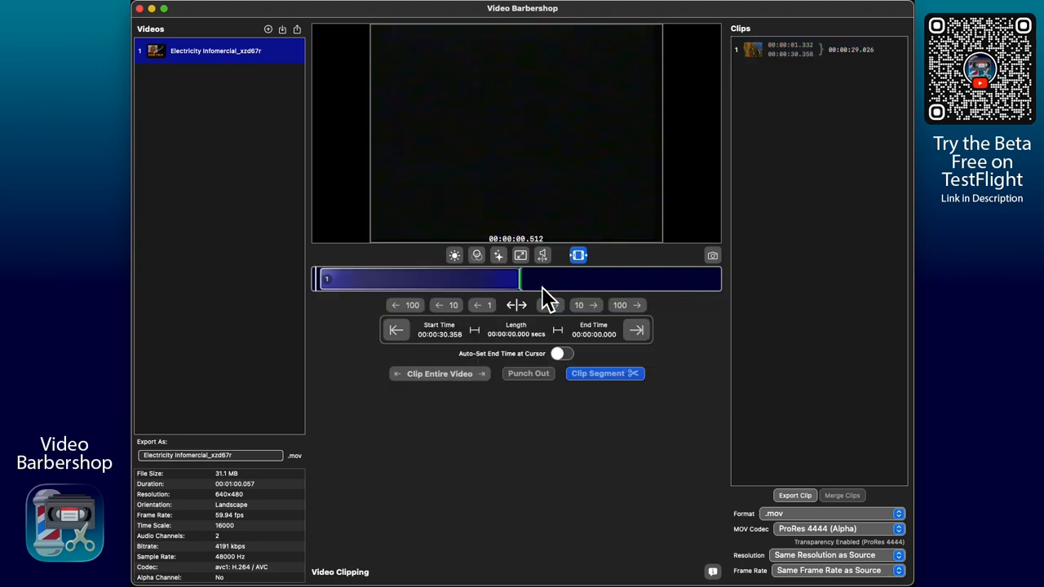
{"action": "left_click", "coordinate": [595, 280]}
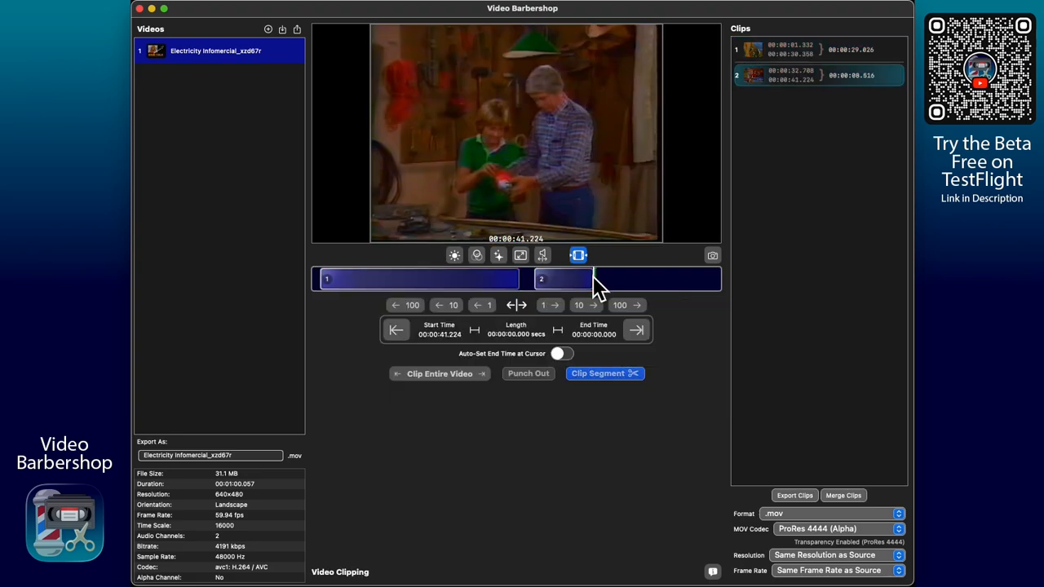
{"action": "left_click", "coordinate": [619, 281]}
{"action": "left_click", "coordinate": [665, 281]}
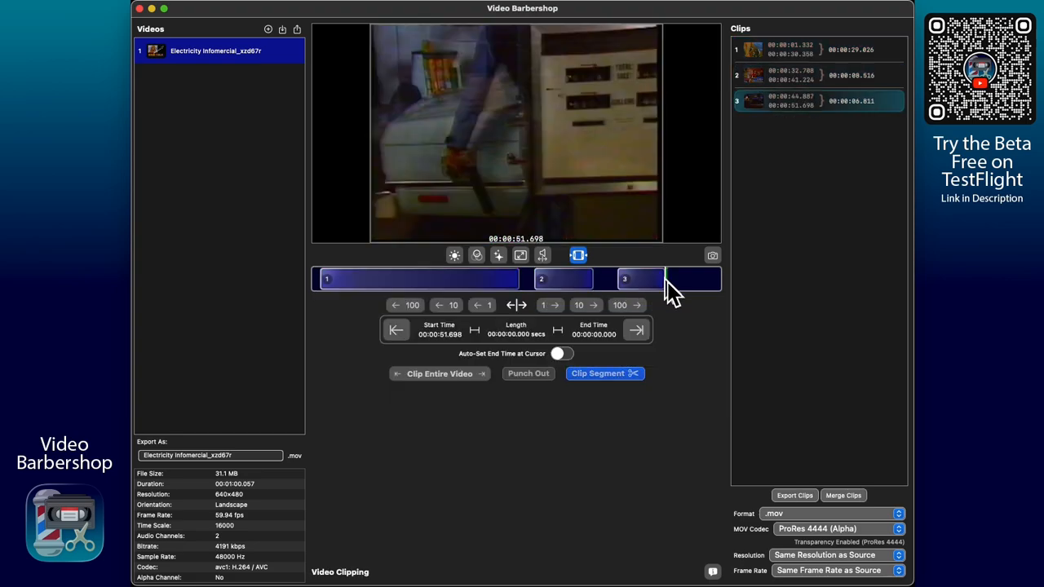
Apply the first clip's 1.928 s purple fade-out to all clips and check it in the clip list.
{"action": "left_click", "coordinate": [488, 281]}
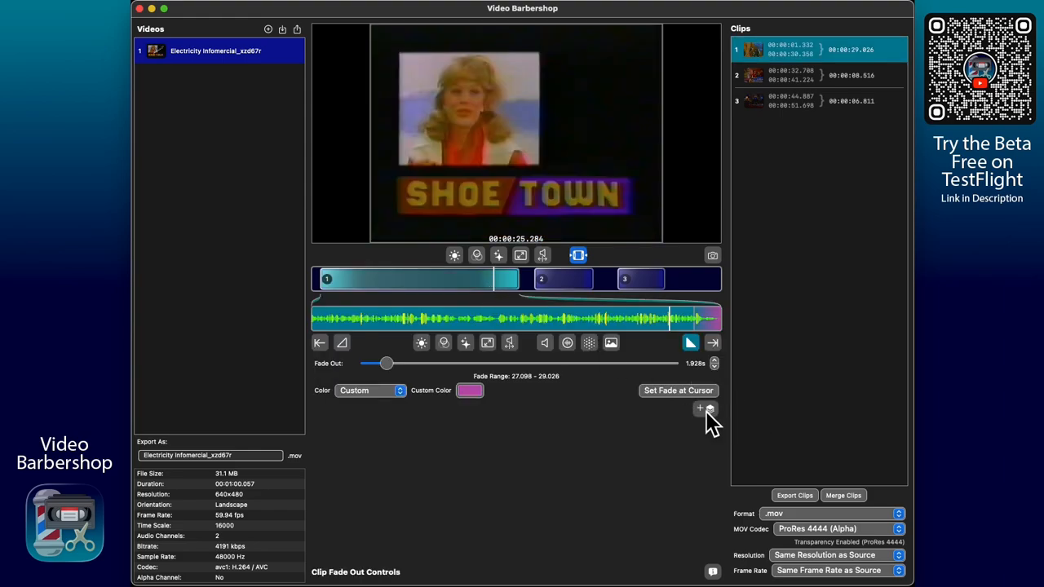
{"action": "left_click", "coordinate": [706, 410]}
{"action": "mouse_move", "coordinate": [826, 78]}
{"action": "left_click", "coordinate": [826, 99]}
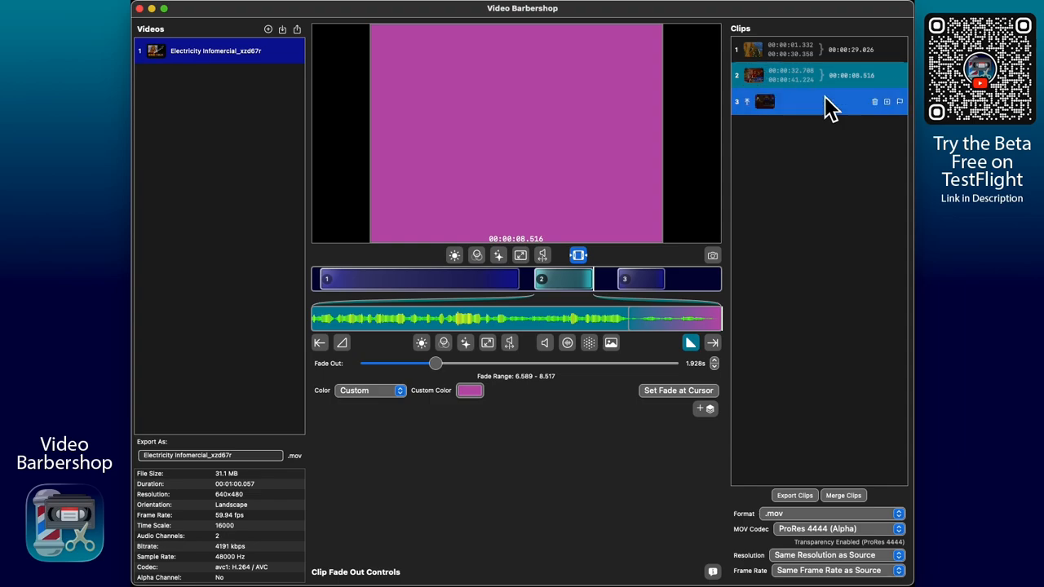
{"action": "left_click", "coordinate": [830, 53]}
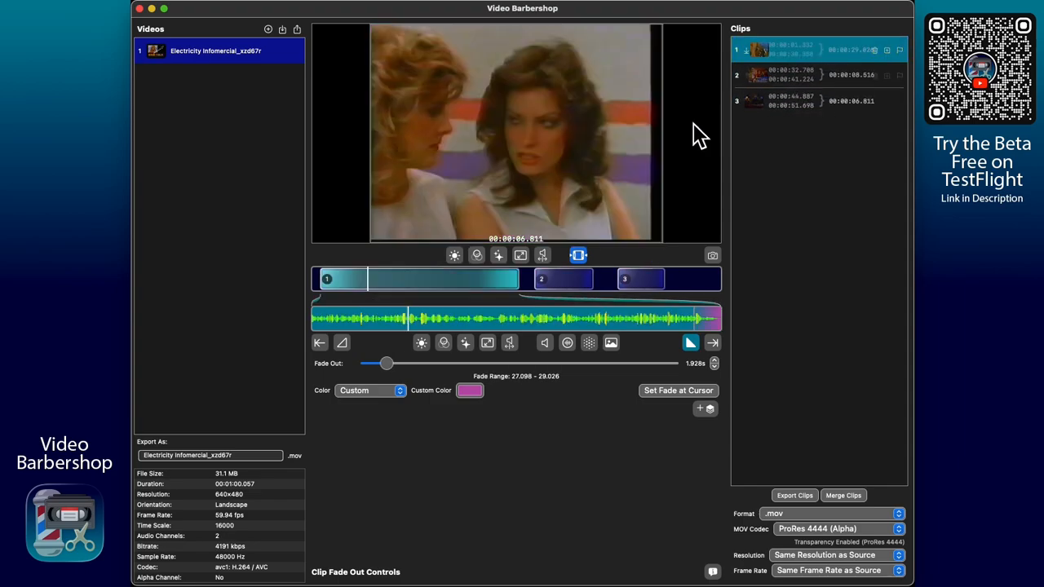
Review the fade-out settings of the second and third clips against the first clip, ending on the first clip.
{"action": "left_click", "coordinate": [584, 285]}
{"action": "left_click", "coordinate": [485, 282]}
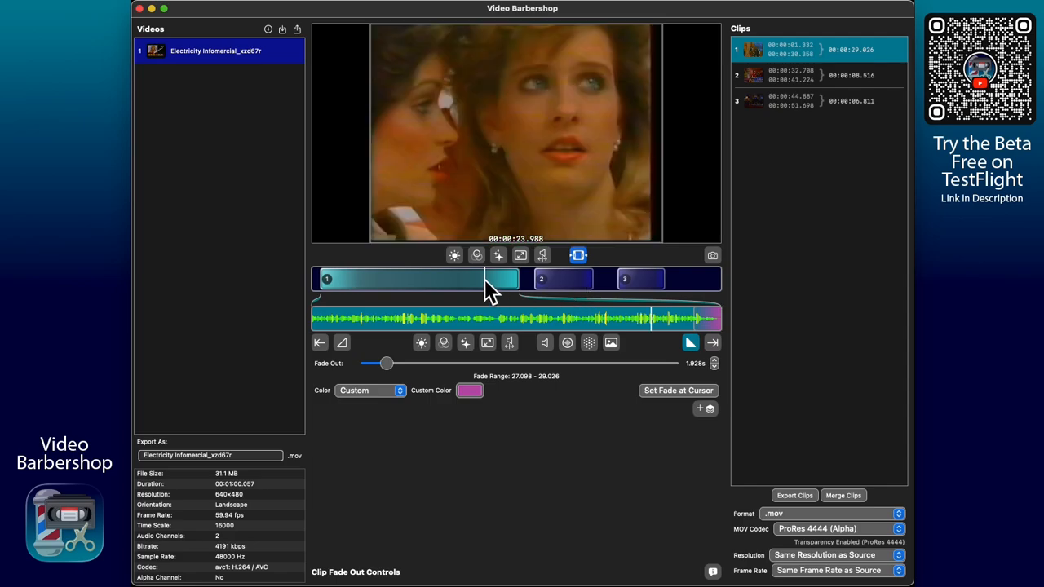
{"action": "left_click", "coordinate": [691, 341]}
{"action": "left_click", "coordinate": [575, 281]}
{"action": "left_click", "coordinate": [575, 282]}
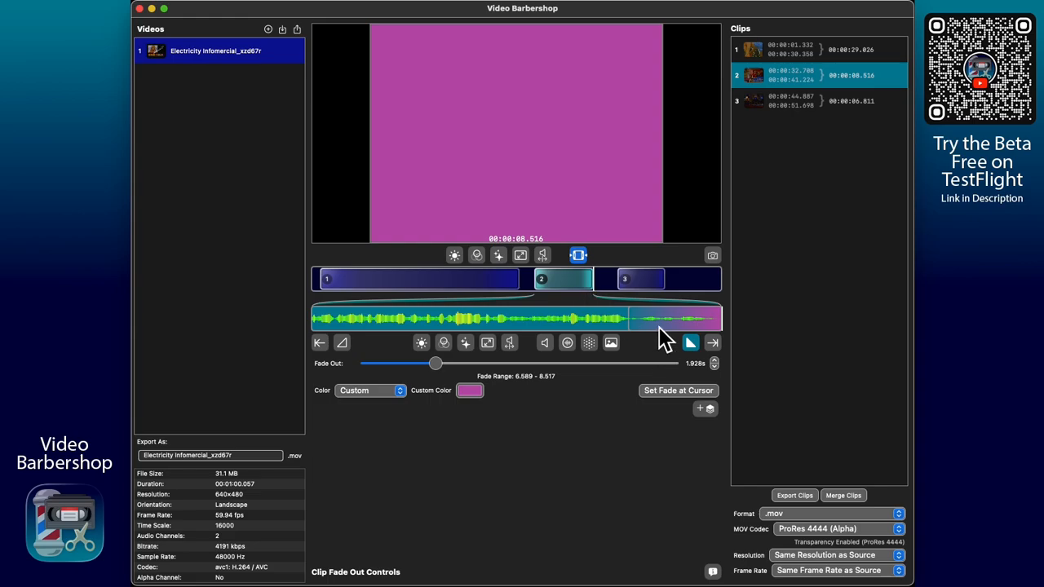
{"action": "left_click", "coordinate": [645, 281]}
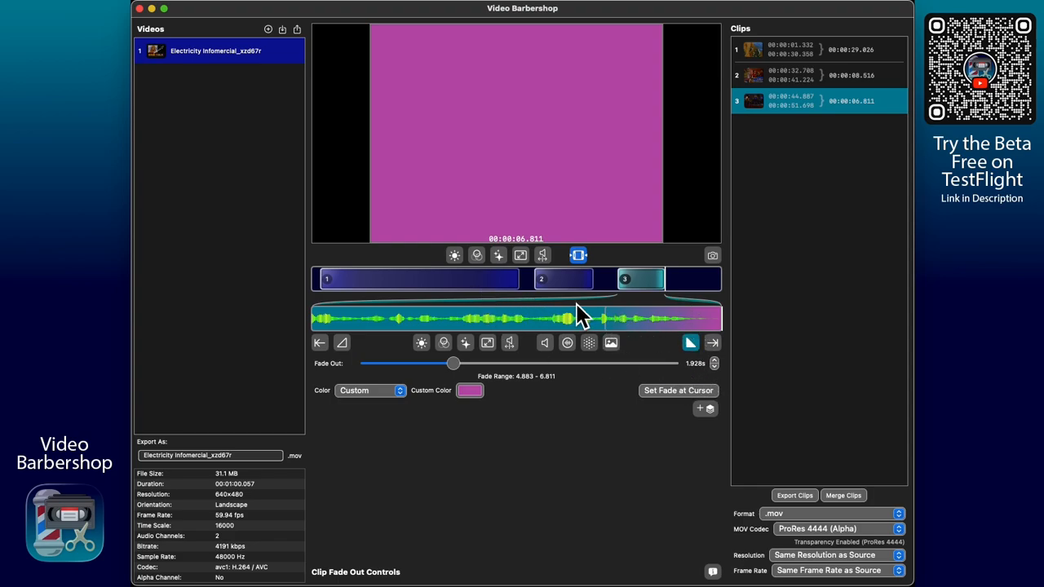
{"action": "left_click", "coordinate": [491, 278]}
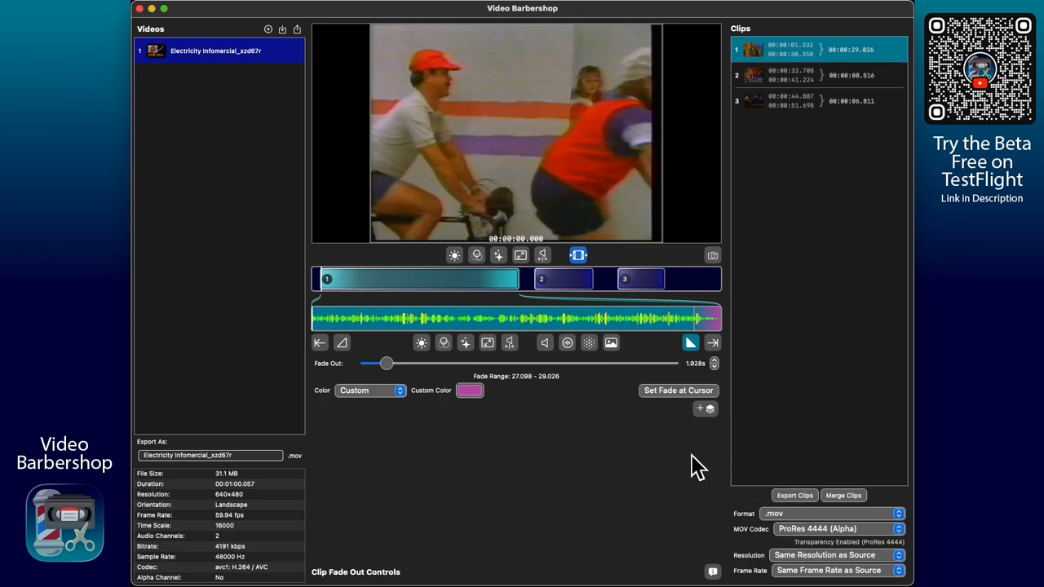
Add a Black fade-in of 4.716 s to the first clip and scrub through its opening.
{"action": "left_click", "coordinate": [346, 344]}
{"action": "left_click_drag", "start_coordinate": [362, 363], "coordinate": [423, 372]}
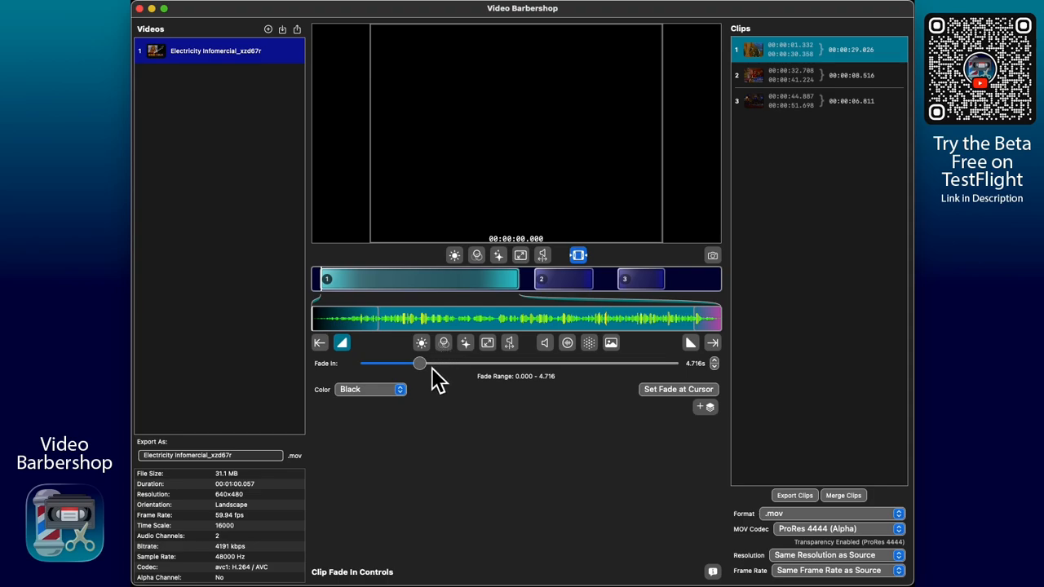
{"action": "left_click_drag", "start_coordinate": [313, 320], "coordinate": [505, 326]}
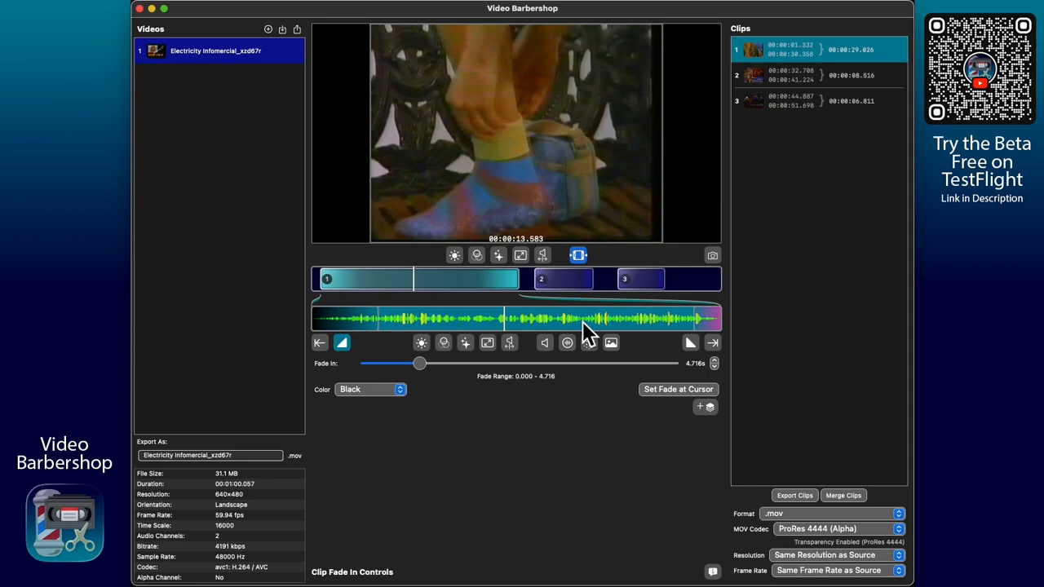
{"action": "mouse_move", "coordinate": [811, 58]}
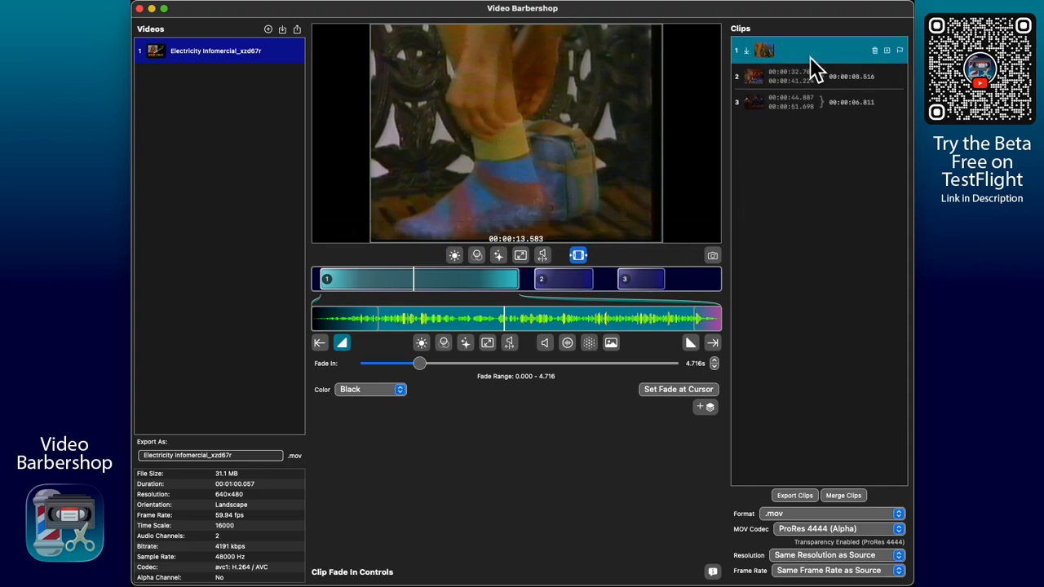
{"action": "mouse_move", "coordinate": [811, 102]}
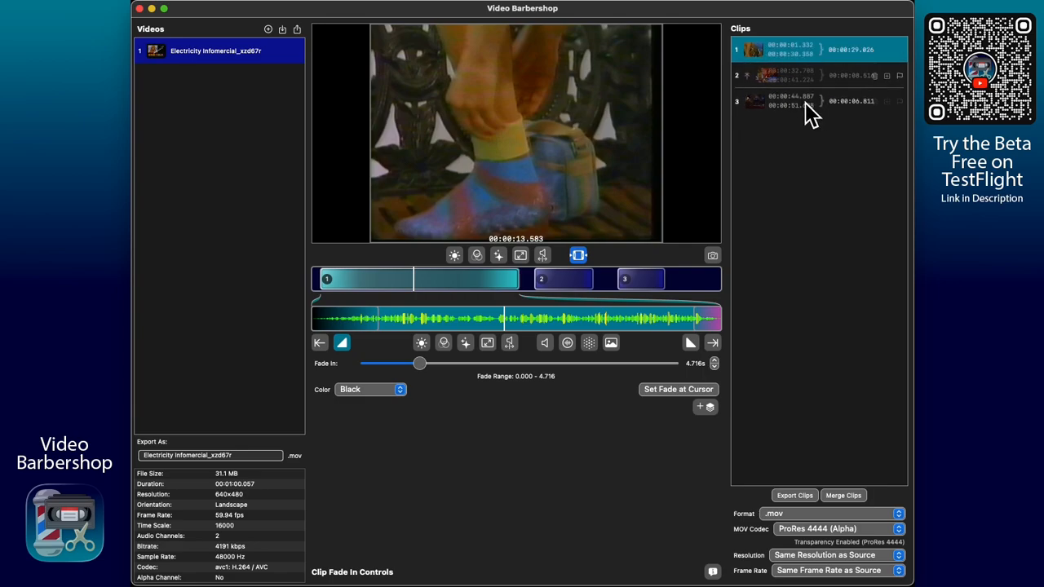